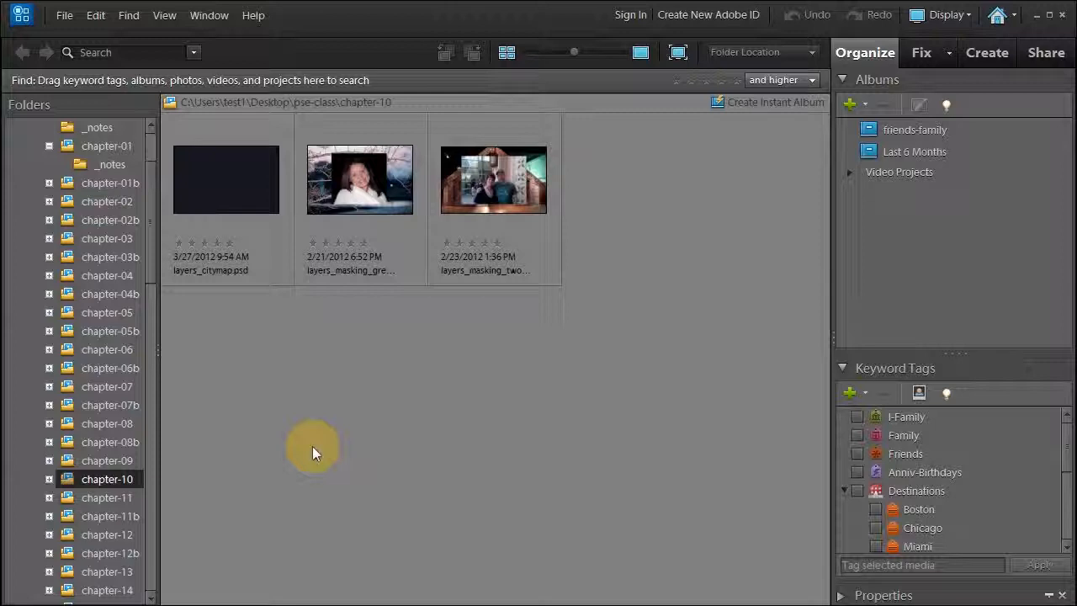
# Open layers_citymap.psd from the chapter-10 folder in the Photoshop Elements Editor
pyautogui.rightClick(210, 192)
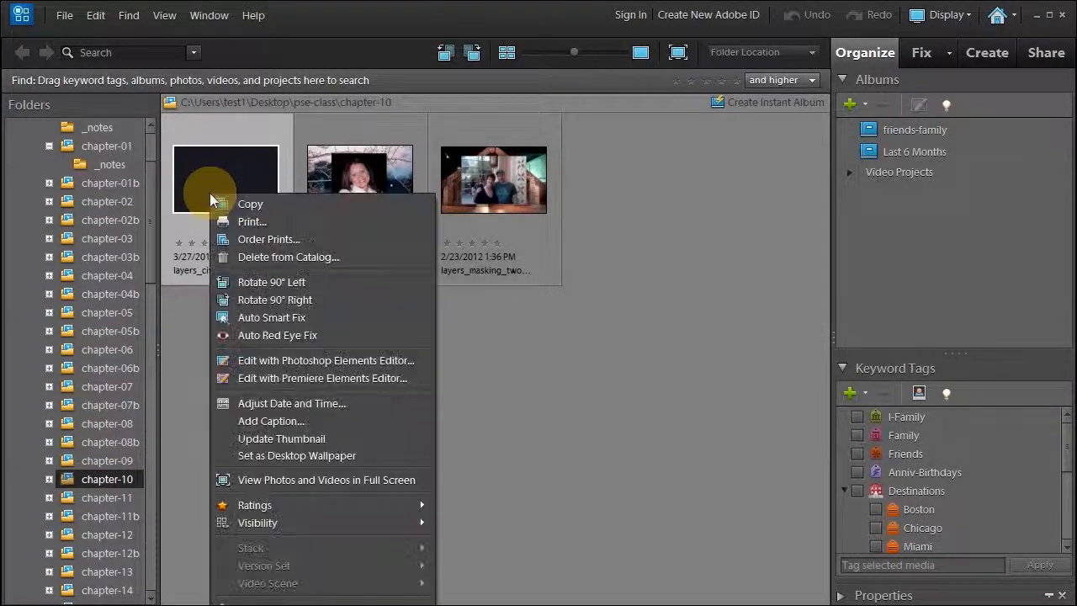
pyautogui.click(264, 361)
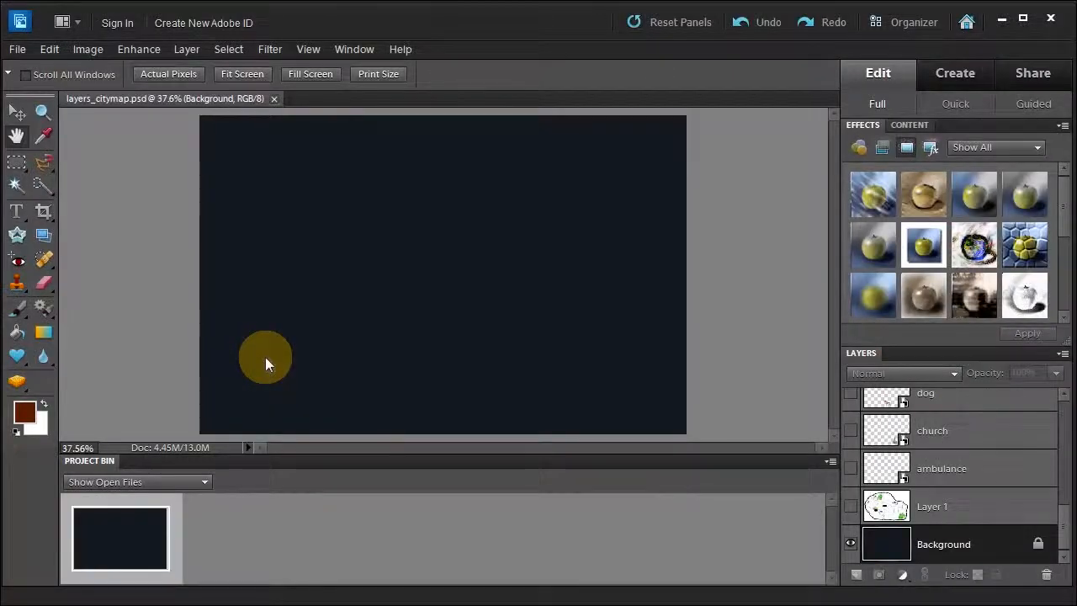
# Collapse the Project Bin and close the Effects and Content panels, leaving the Layers panel open
pyautogui.click(104, 461)
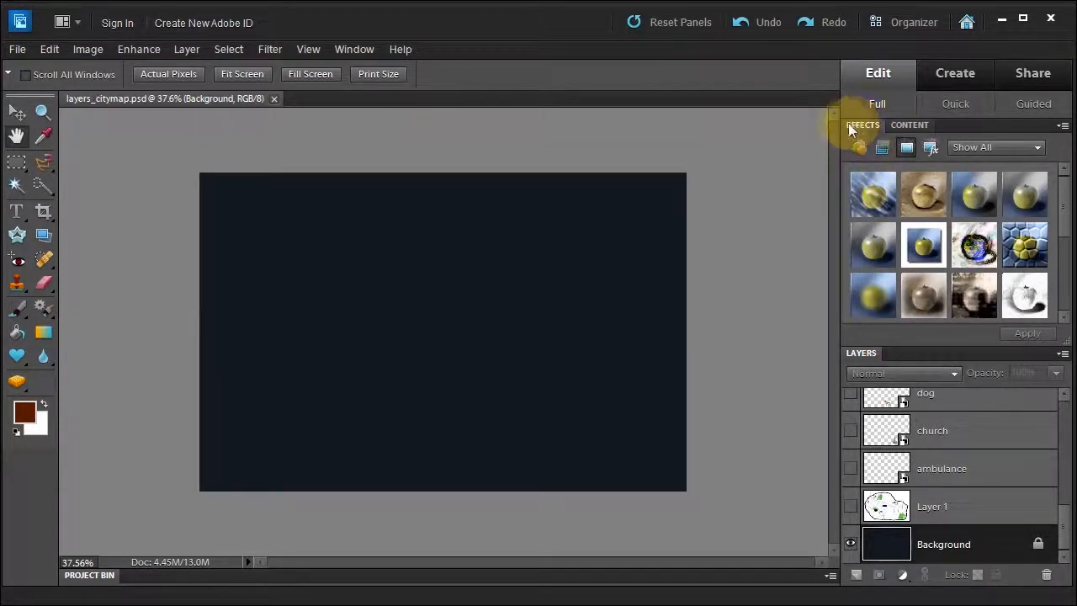
pyautogui.click(1063, 128)
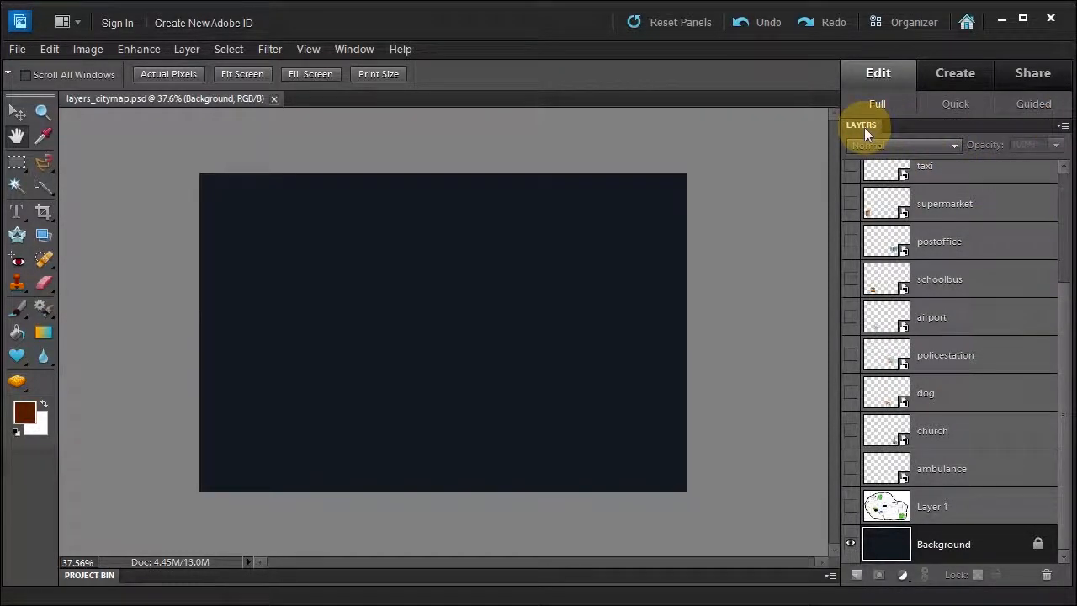
pyautogui.click(354, 48)
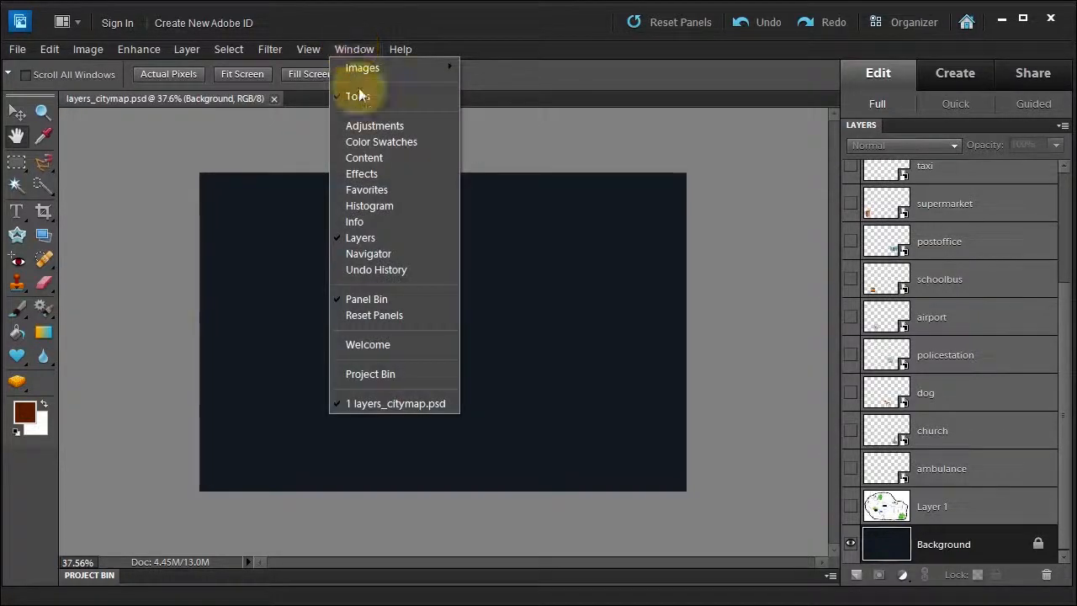
pyautogui.click(582, 74)
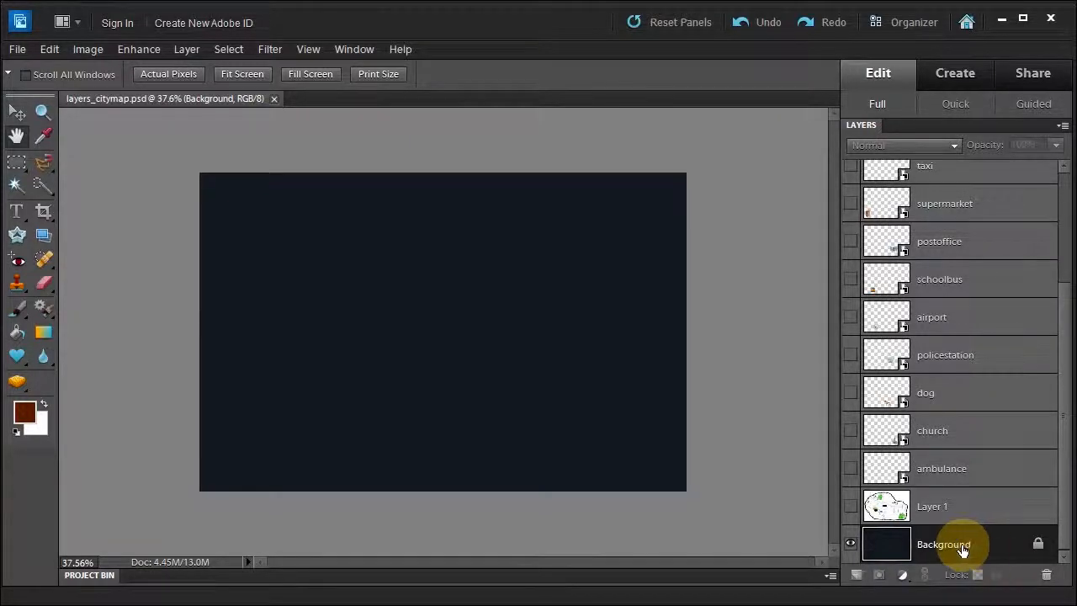
# Hide and reshow the Background layer, and try to move Layer 1 beneath it
pyautogui.click(850, 547)
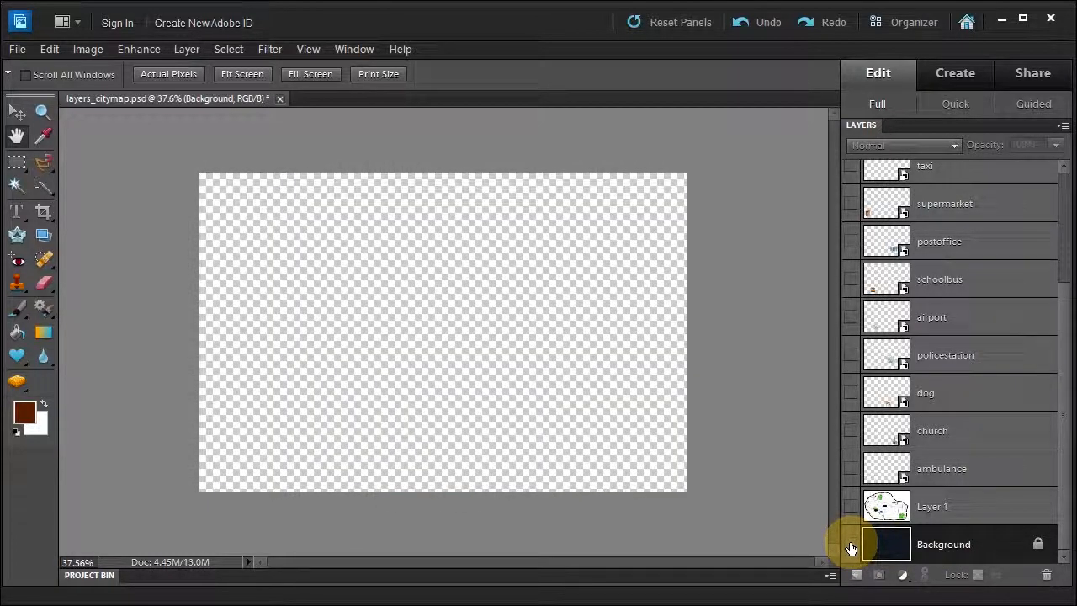
pyautogui.click(851, 547)
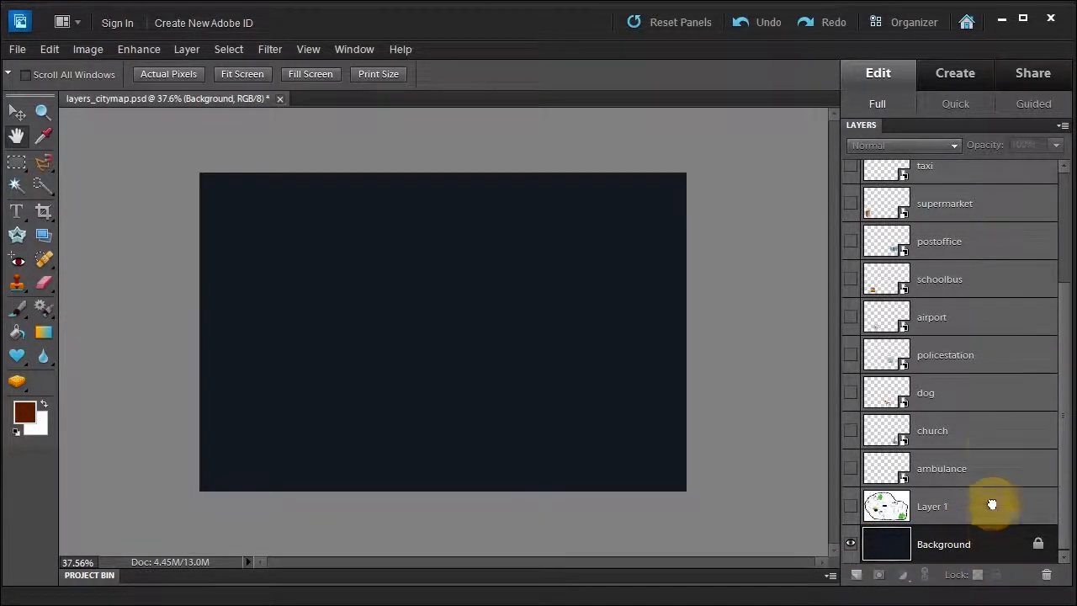
pyautogui.moveTo(992, 505); pyautogui.dragTo(961, 545)
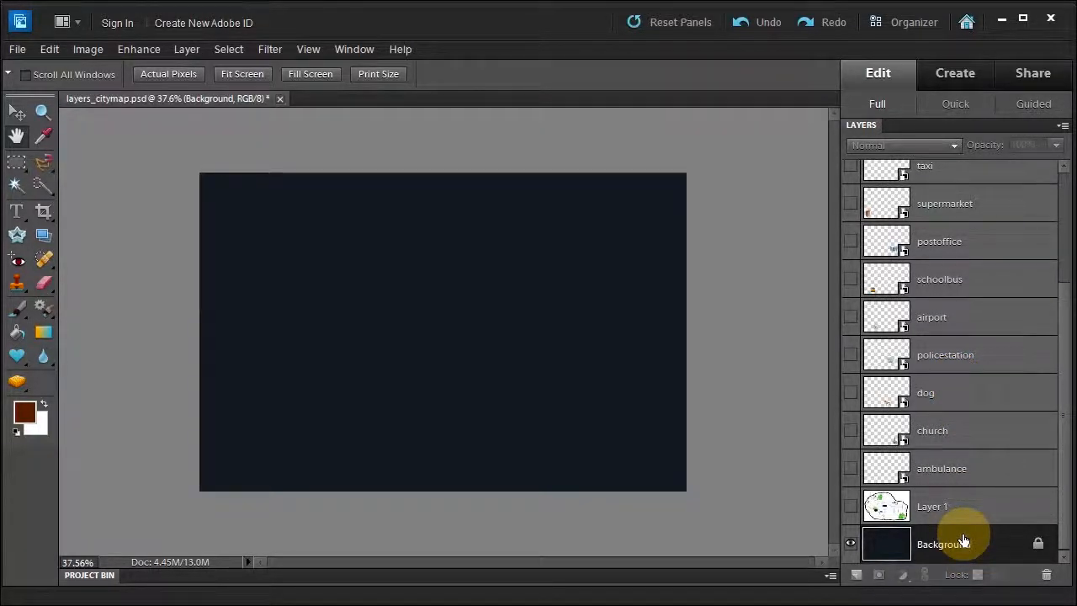
# Set the layer thumbnails to the largest size, and briefly show the policestation layer
pyautogui.click(1062, 126)
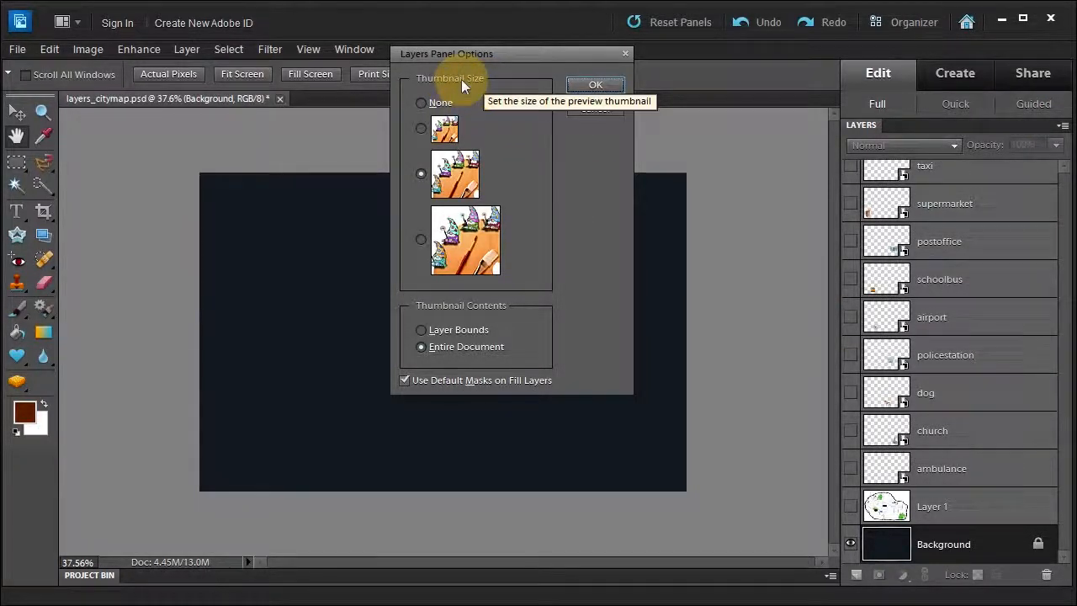
pyautogui.click(421, 241)
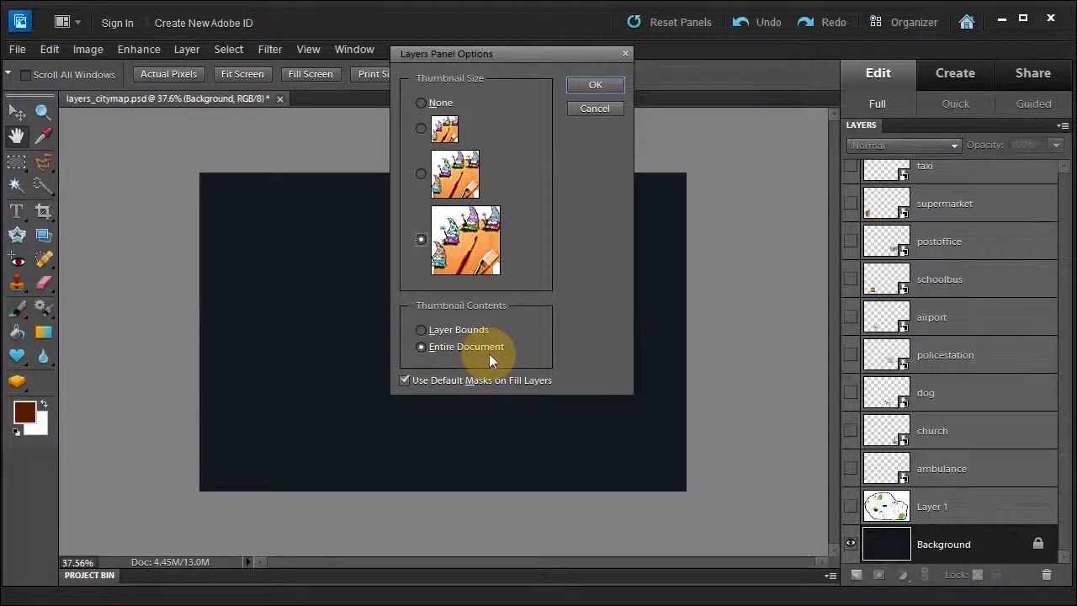
pyautogui.click(593, 86)
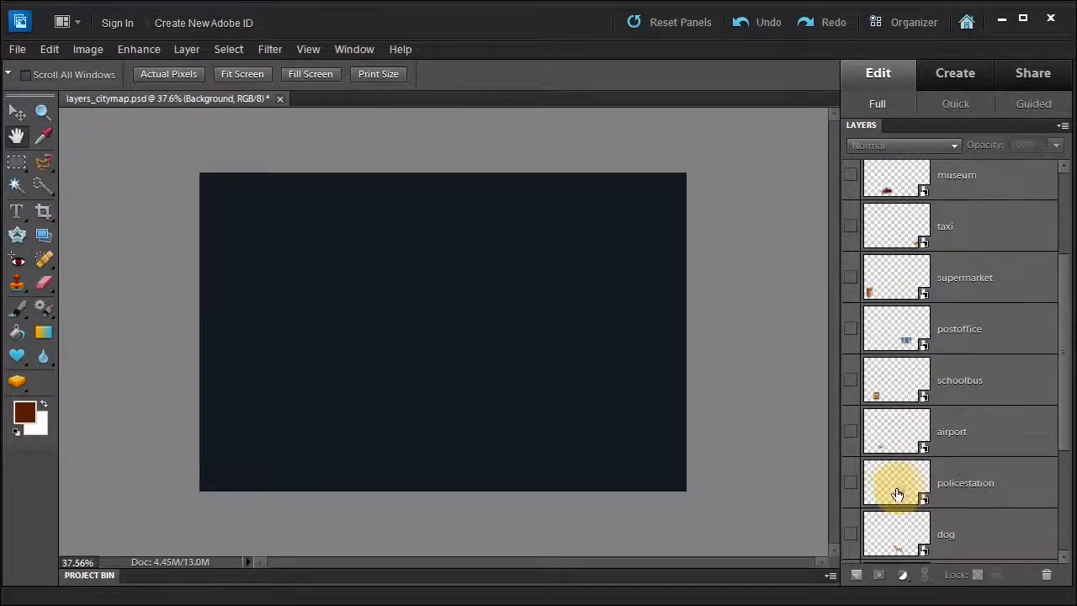
pyautogui.click(849, 483)
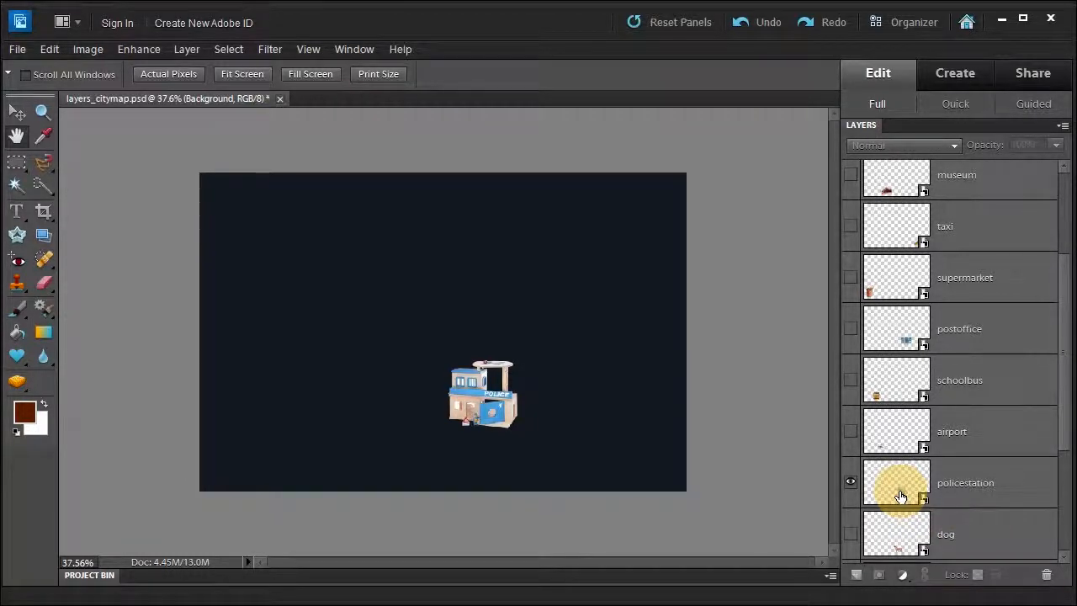
pyautogui.click(850, 481)
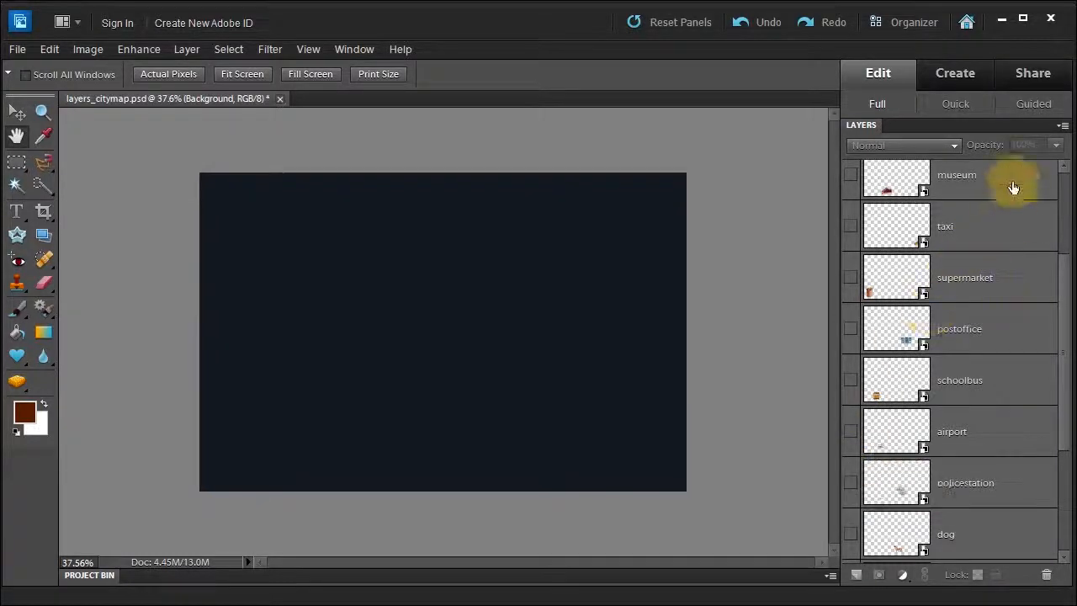
# Set the layer thumbnail contents to Layer Bounds, and briefly show the postoffice layer
pyautogui.click(1063, 131)
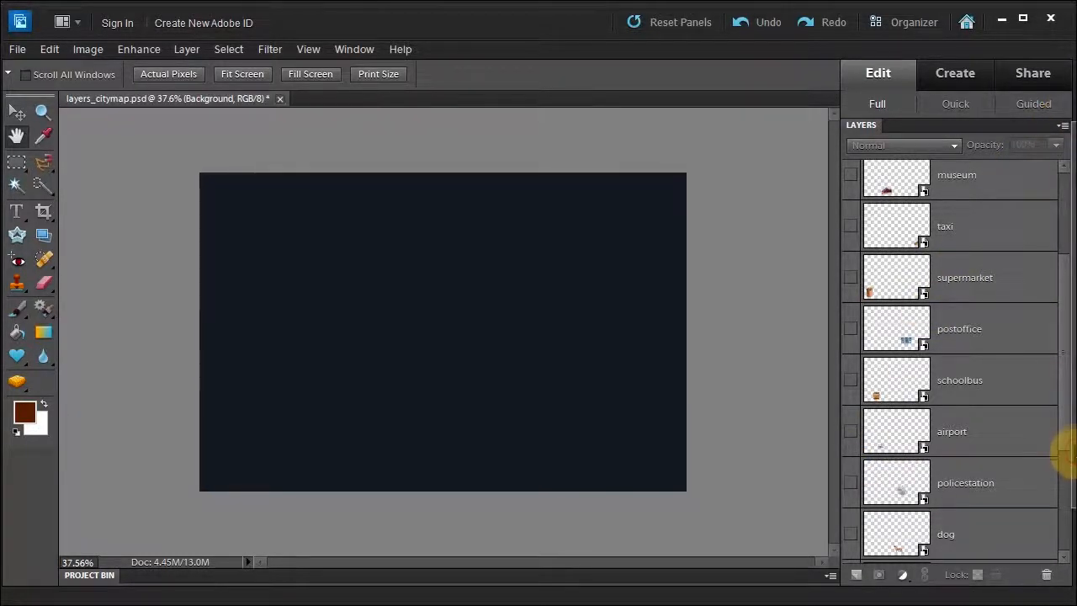
pyautogui.click(1059, 451)
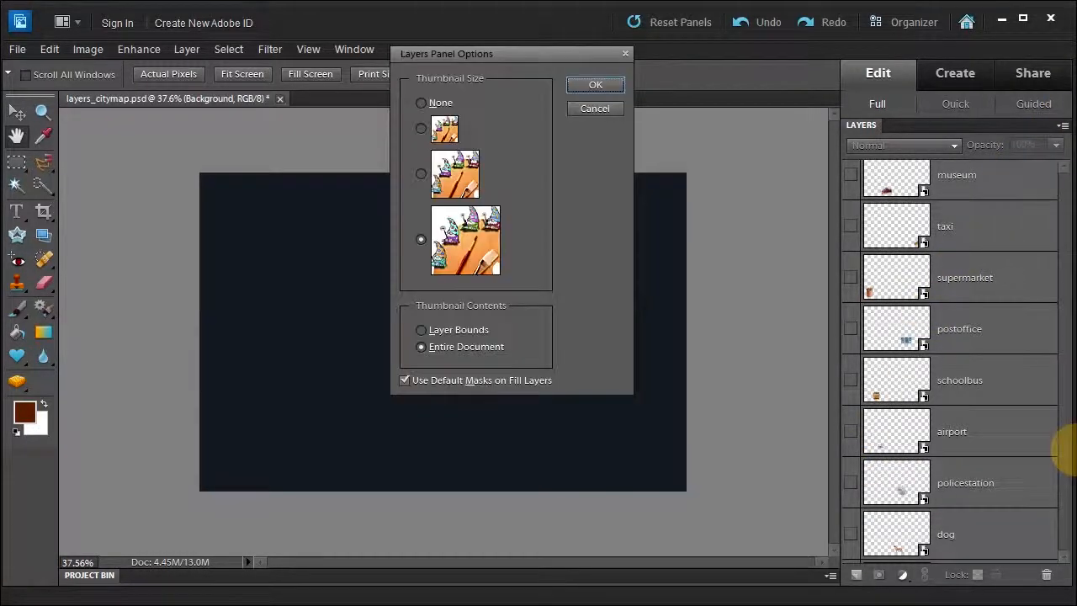
pyautogui.click(444, 334)
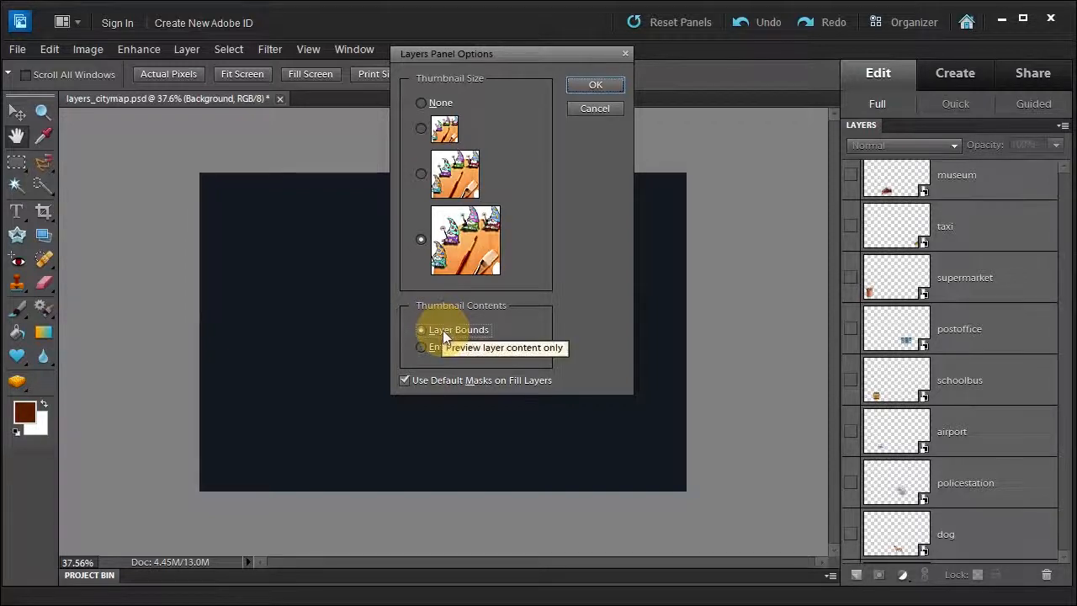
pyautogui.click(589, 85)
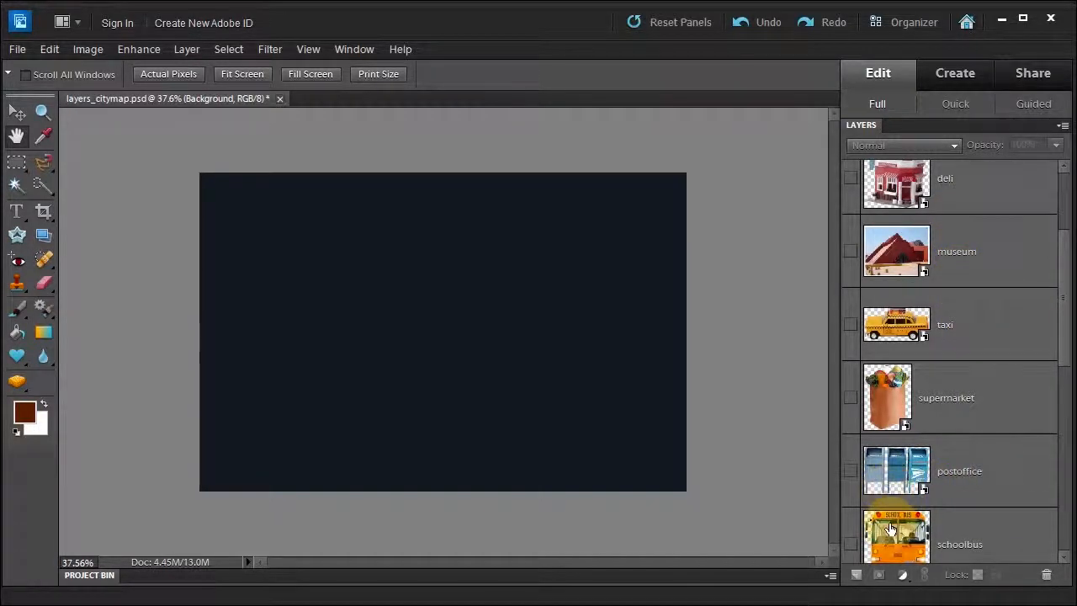
pyautogui.click(849, 472)
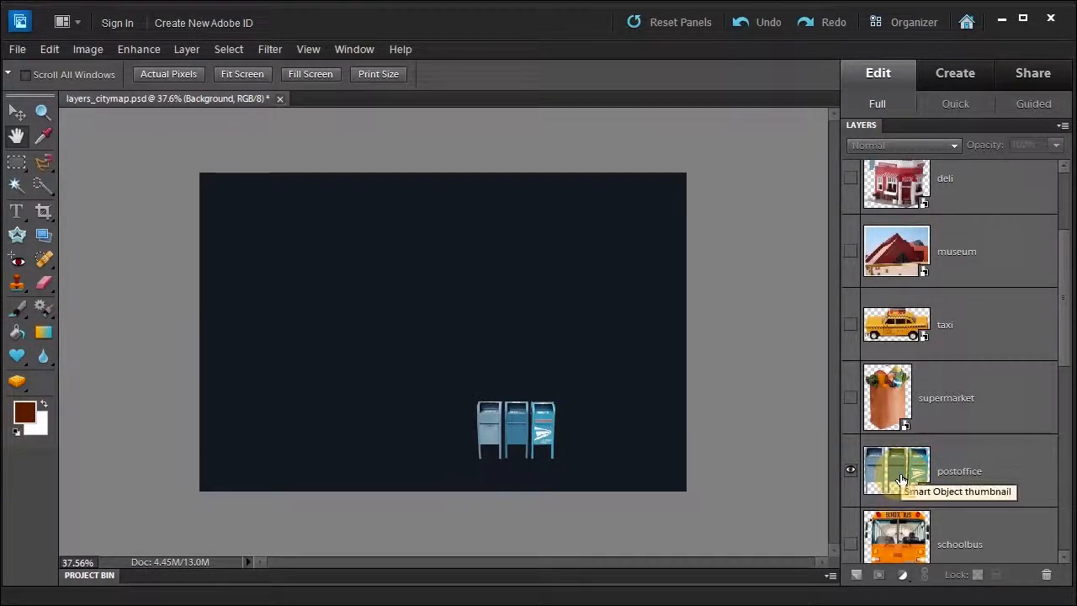
pyautogui.click(849, 471)
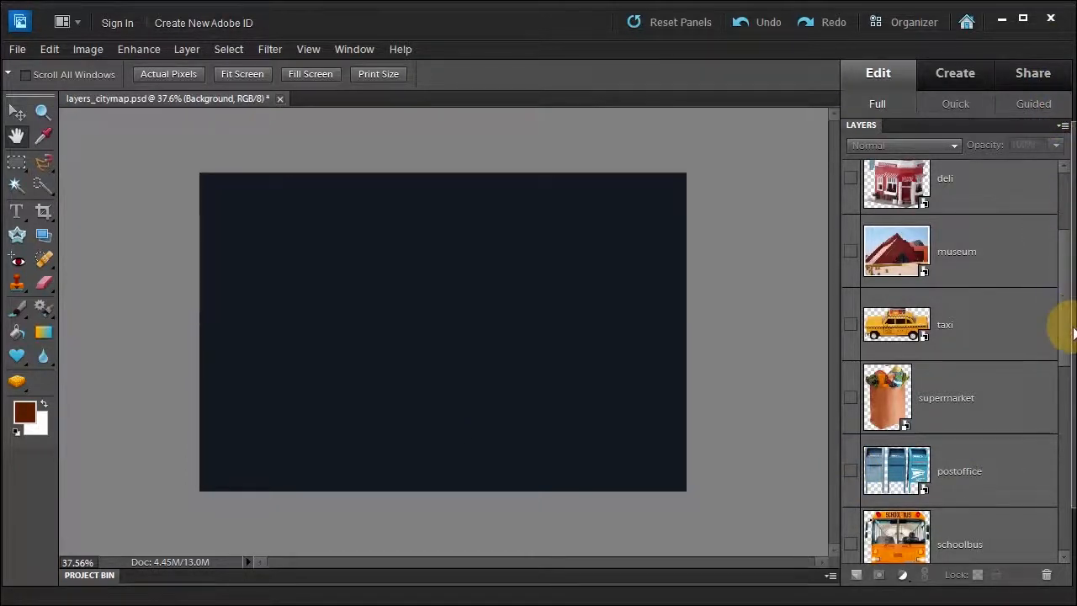
# Set the layer thumbnails to the medium size with contents showing the Entire Document
pyautogui.click(1074, 452)
pyautogui.click(420, 176)
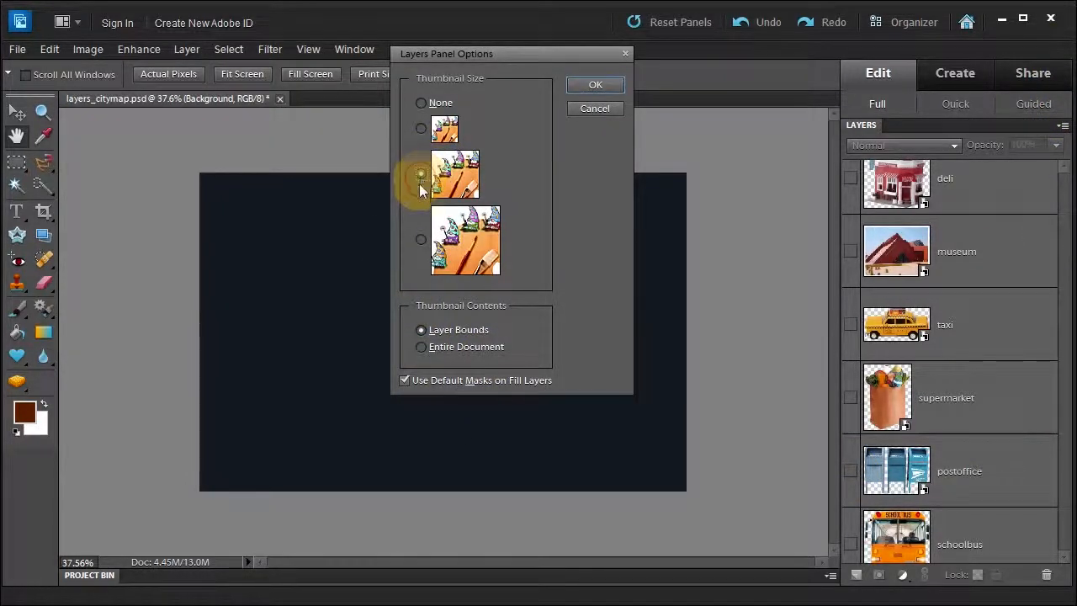
pyautogui.click(423, 346)
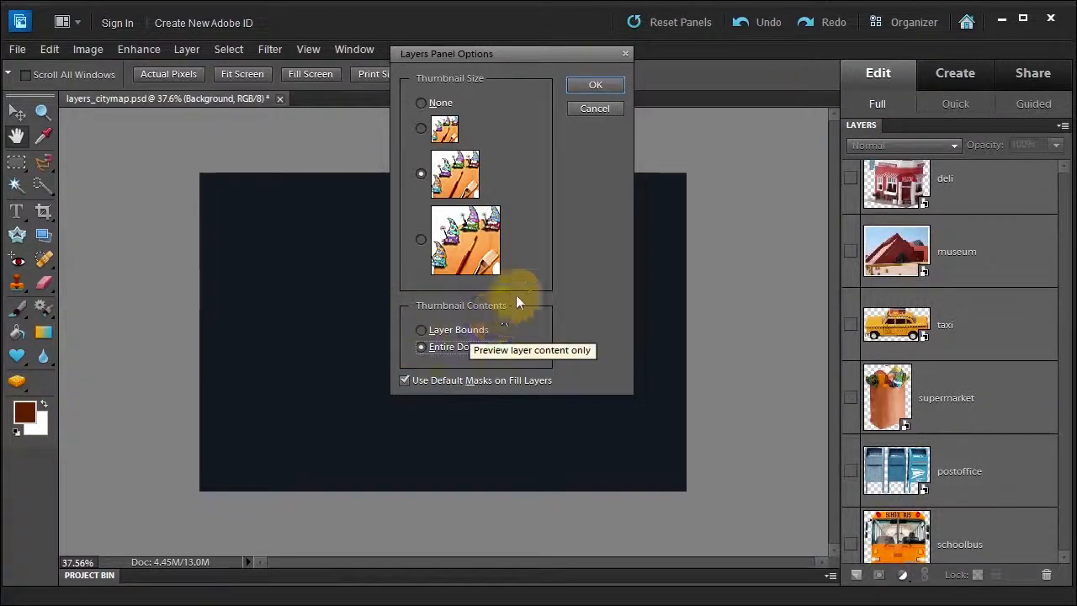
pyautogui.click(603, 83)
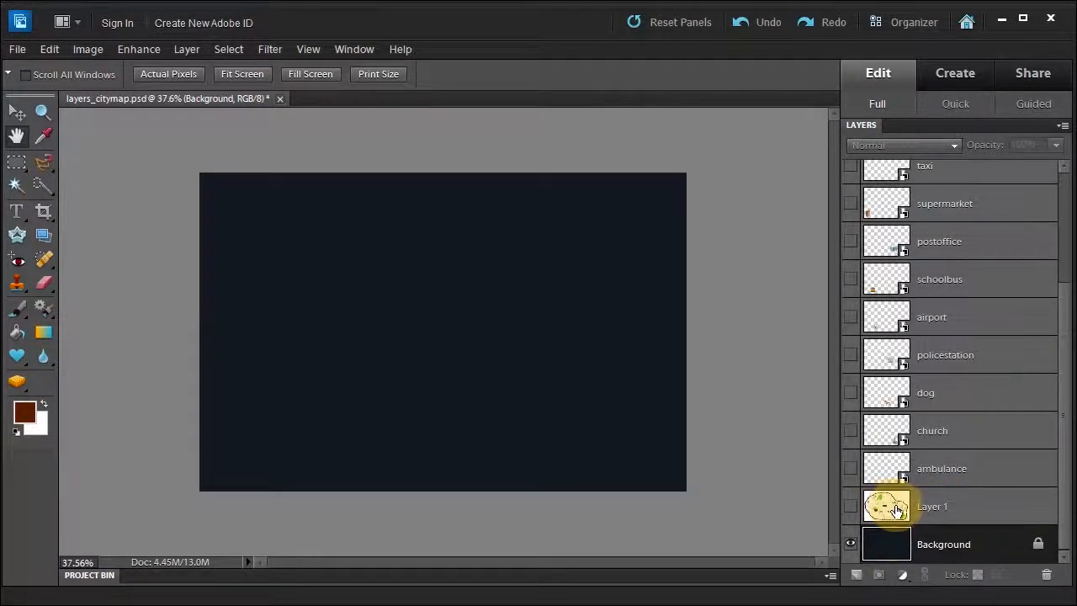
# Rename Layer 1, directly above the Background, as "base map"
pyautogui.doubleClick(931, 511)
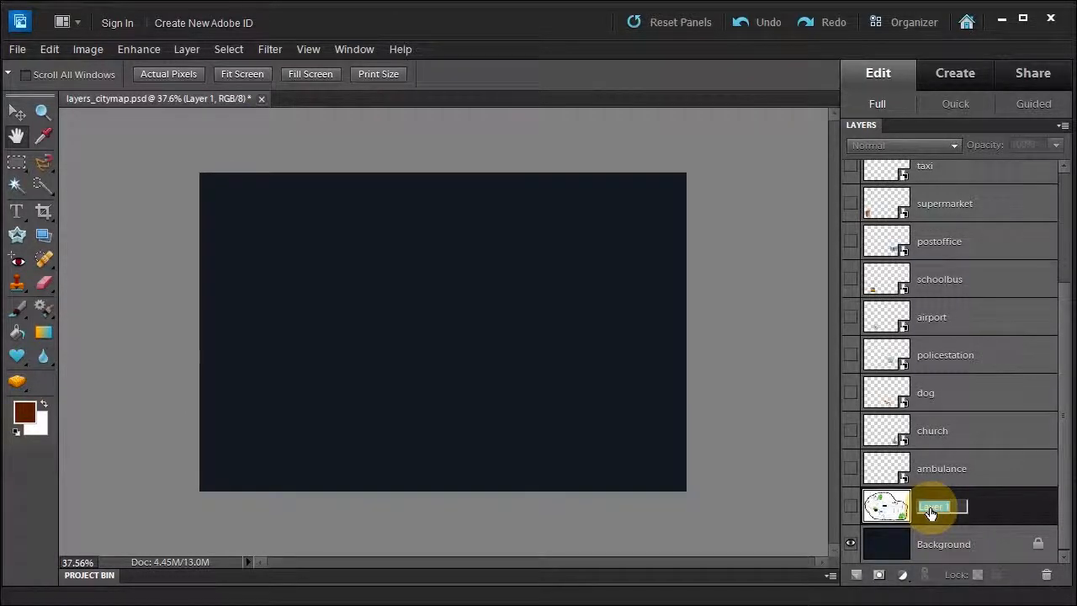
pyautogui.write('ba')
pyautogui.write('c')
pyautogui.write('e')
pyautogui.write(' map')
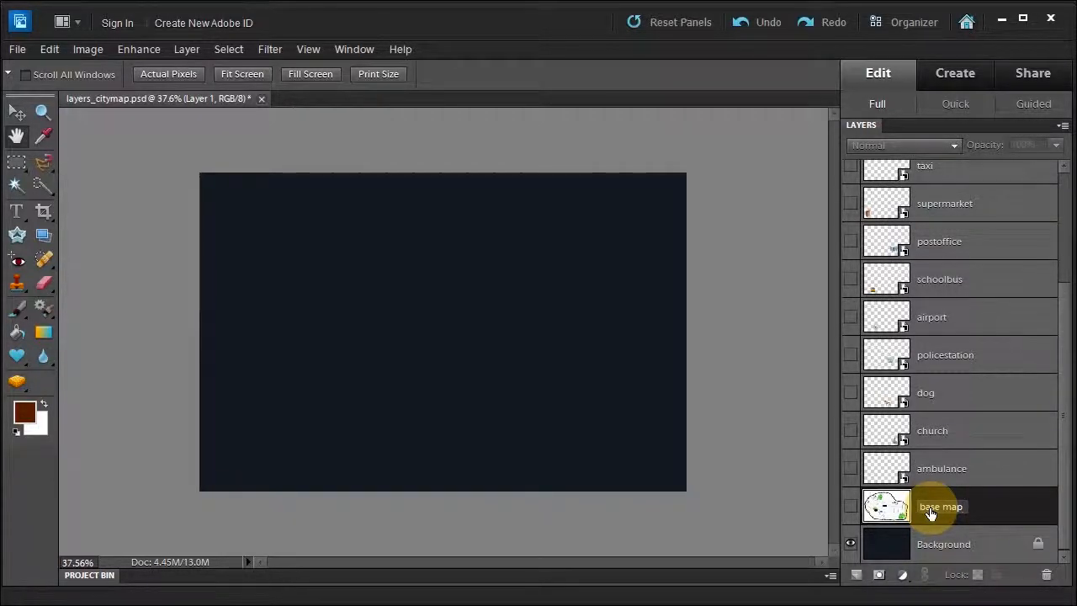
pyautogui.click(987, 507)
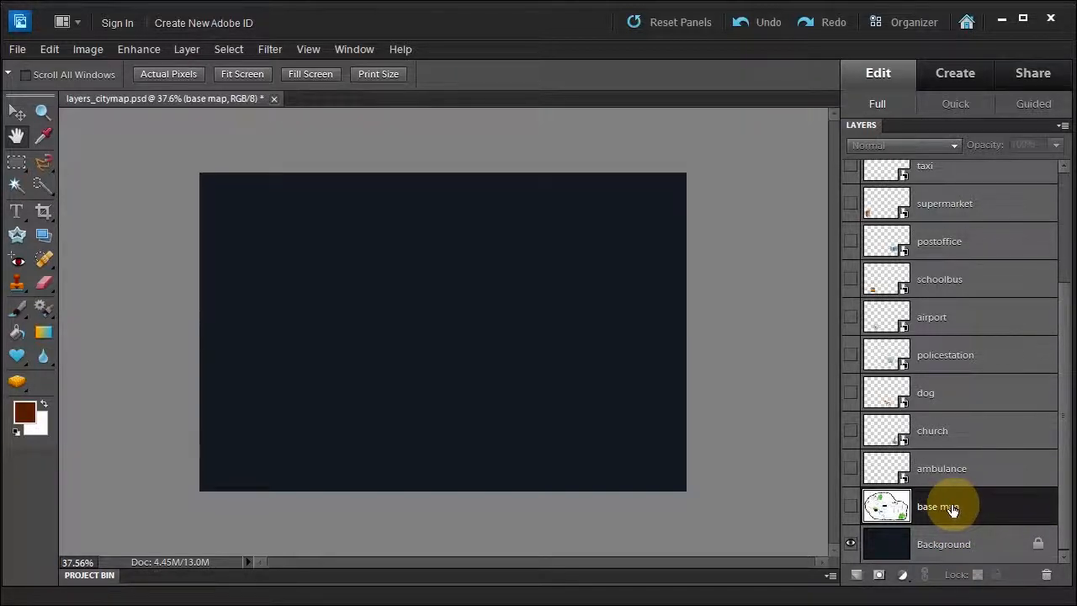
# Add two new empty layers directly above the base map layer, keeping the default names and settings
pyautogui.click(949, 545)
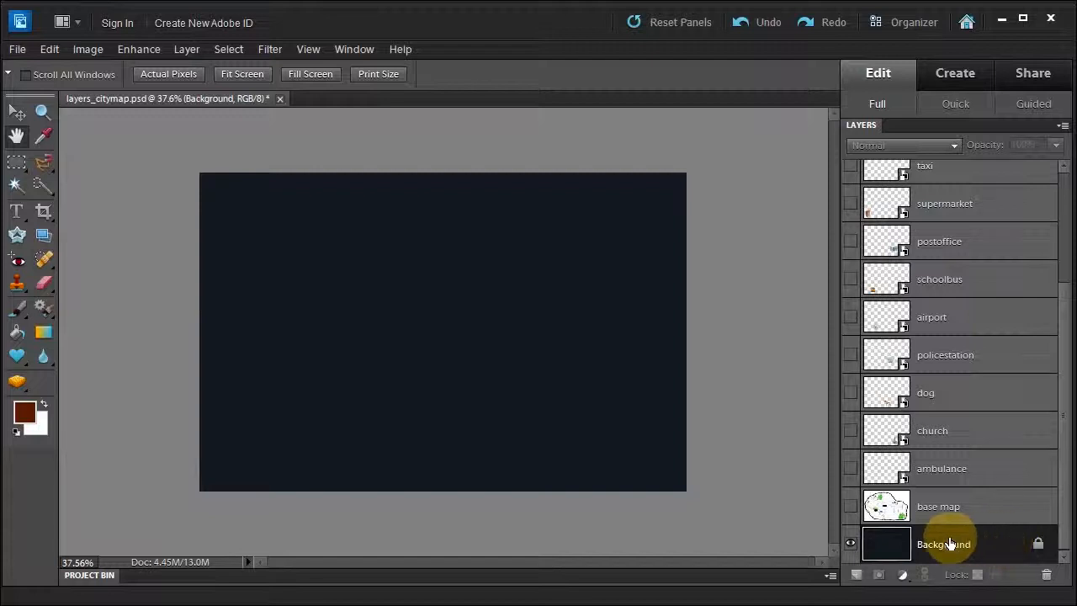
pyautogui.click(977, 506)
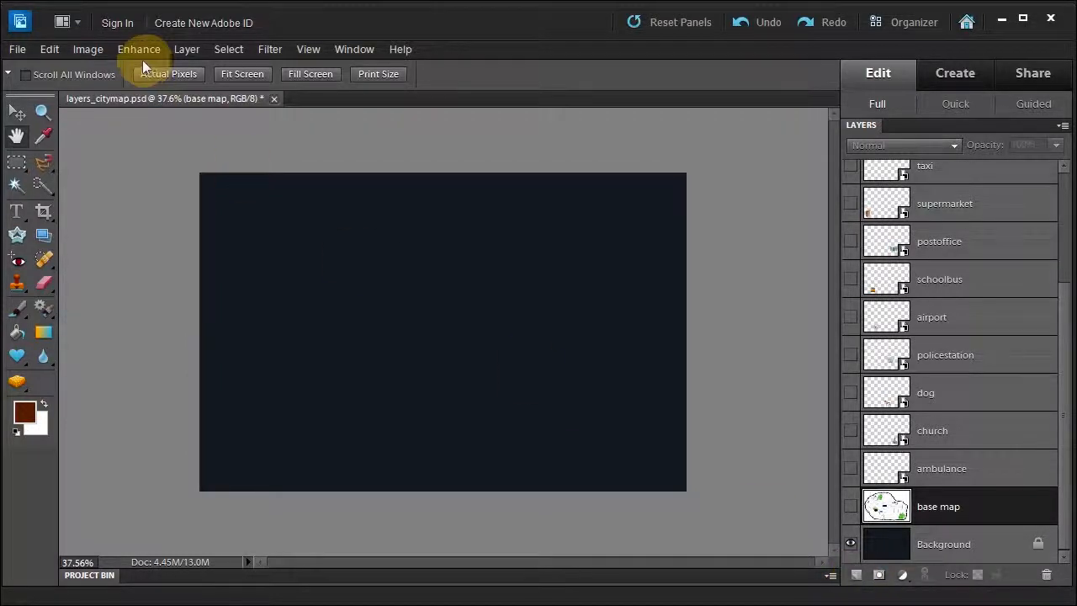
pyautogui.click(182, 49)
pyautogui.moveTo(190, 67)
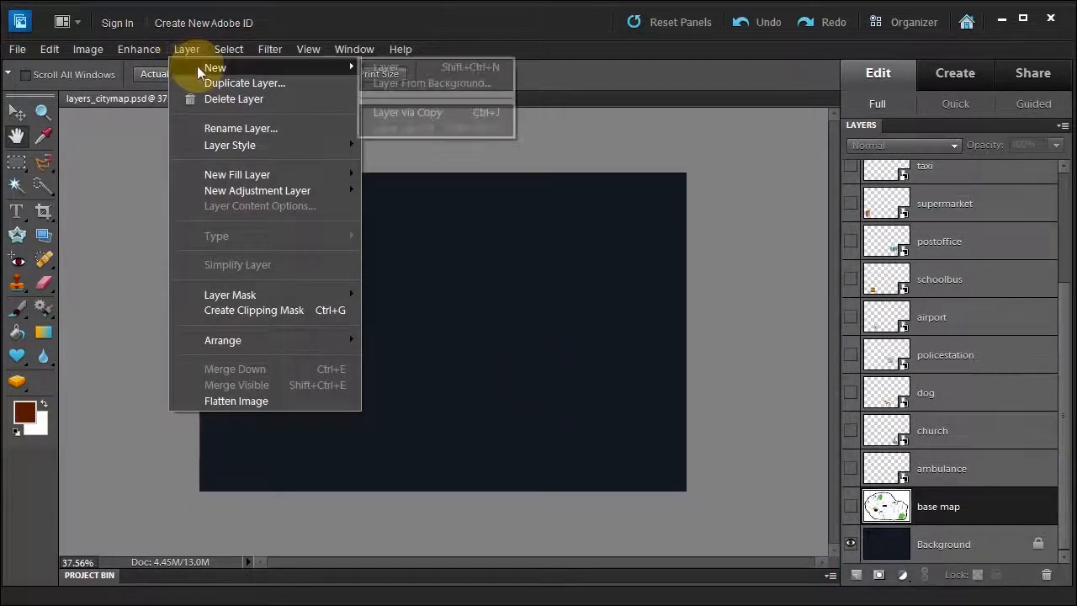
pyautogui.click(399, 69)
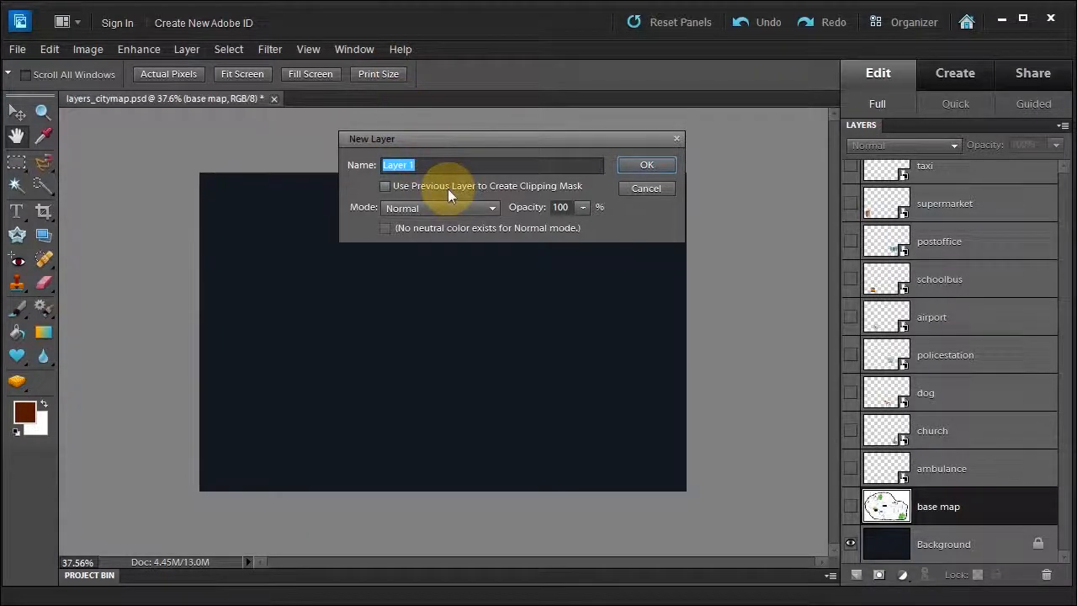
pyautogui.click(644, 164)
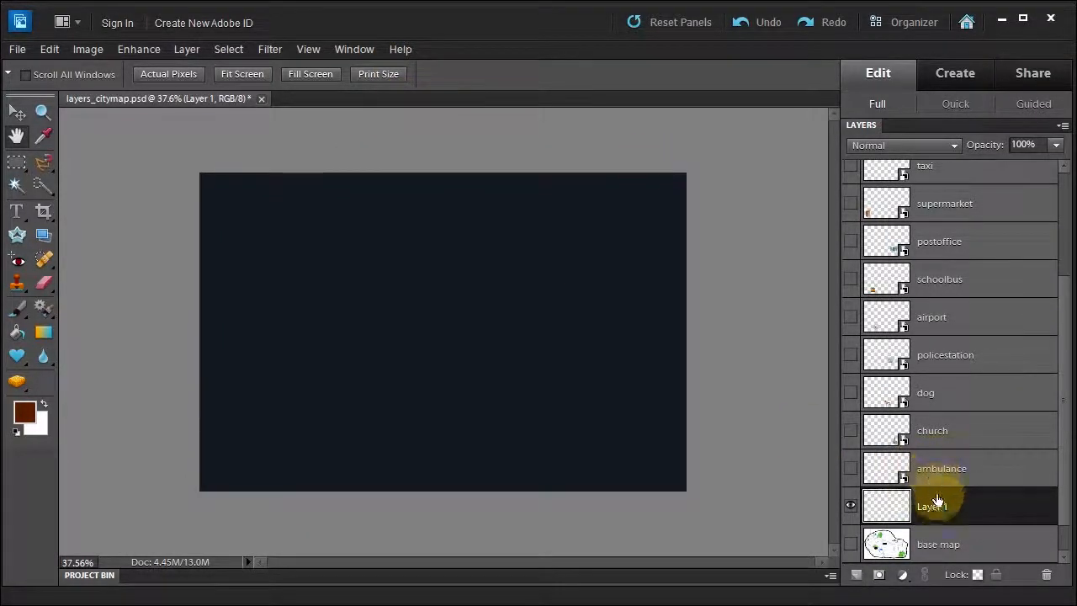
pyautogui.click(857, 575)
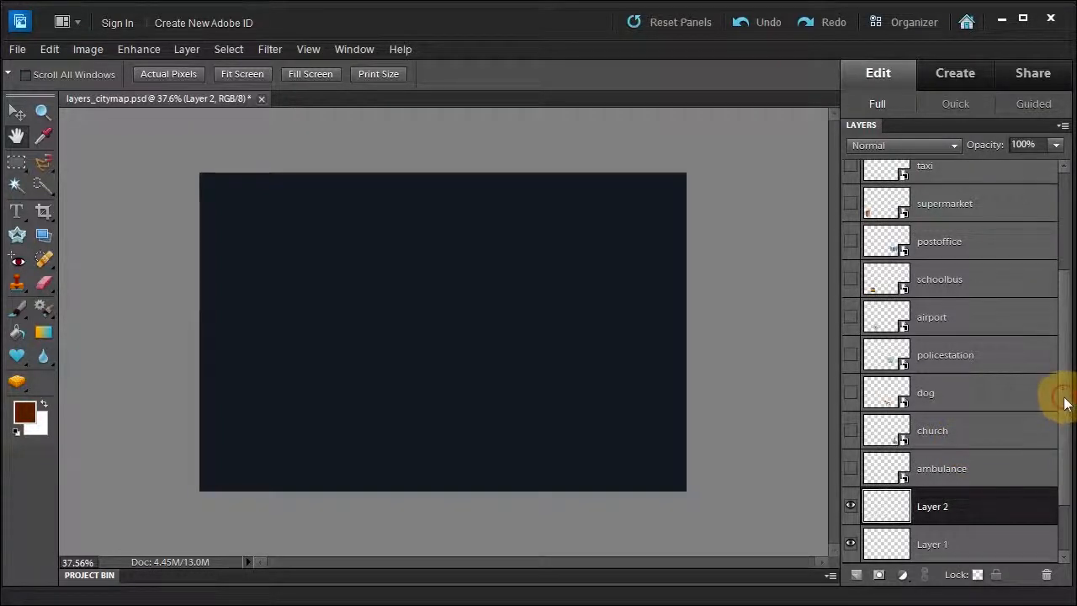
# Delete the empty Layer 2 and Layer 1 above the base map layer
pyautogui.moveTo(1063, 402); pyautogui.dragTo(1060, 457)
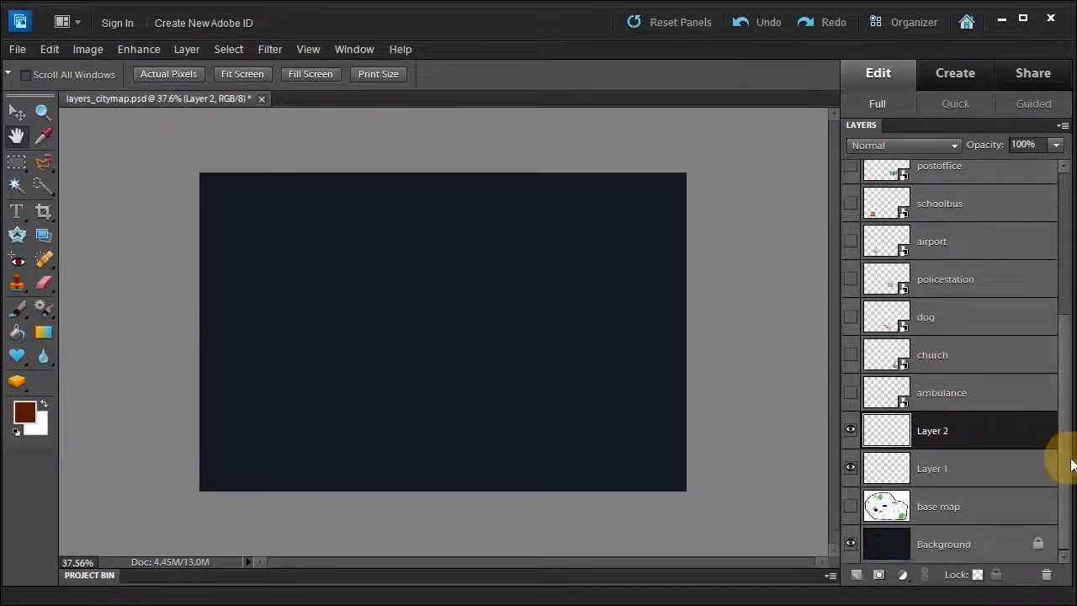
pyautogui.rightClick(984, 429)
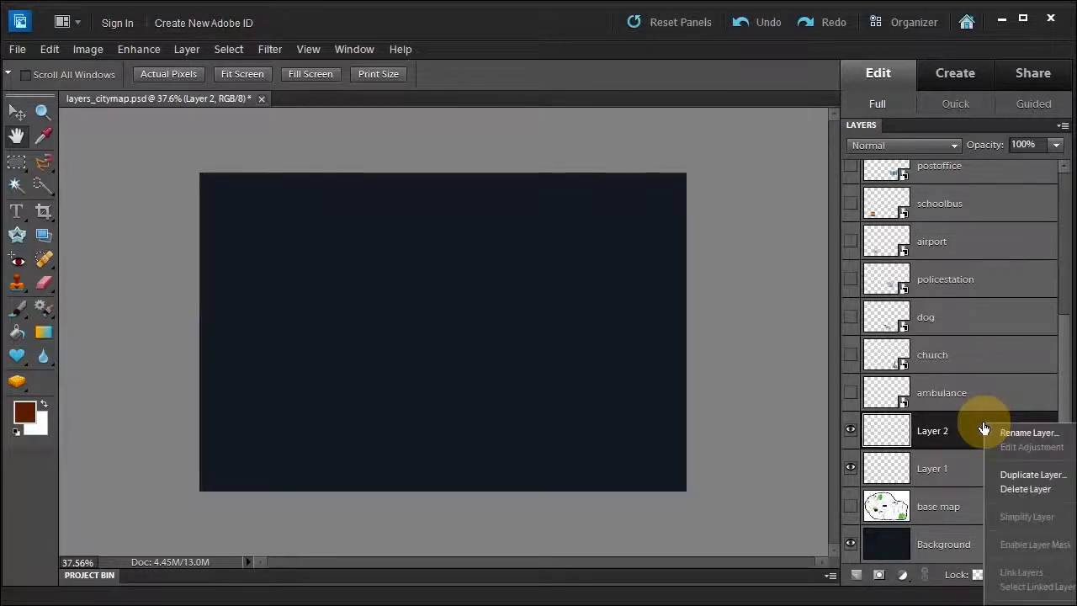
pyautogui.click(999, 486)
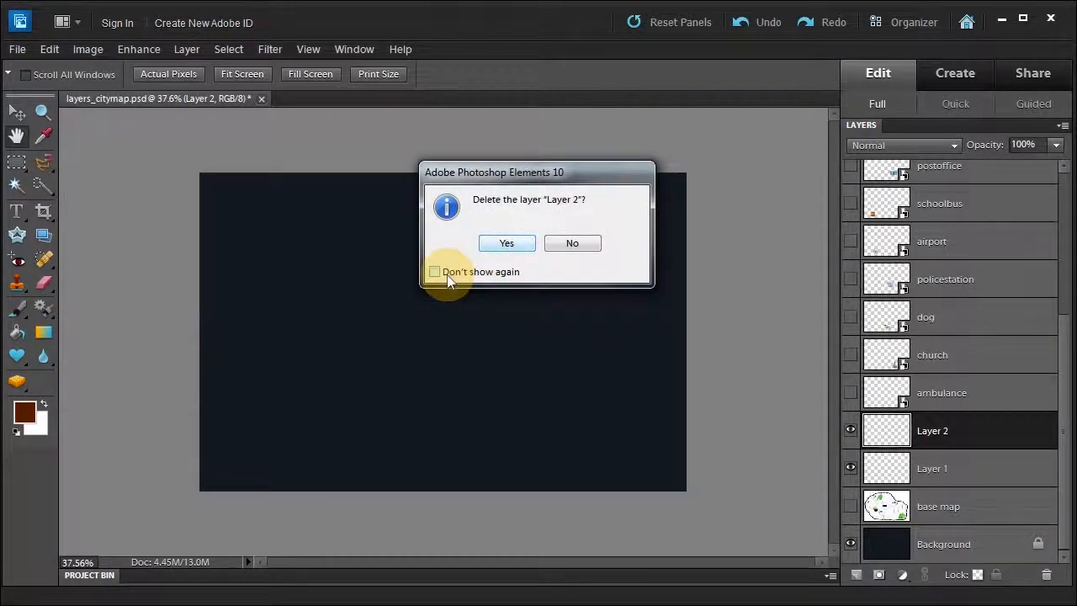
pyautogui.click(507, 245)
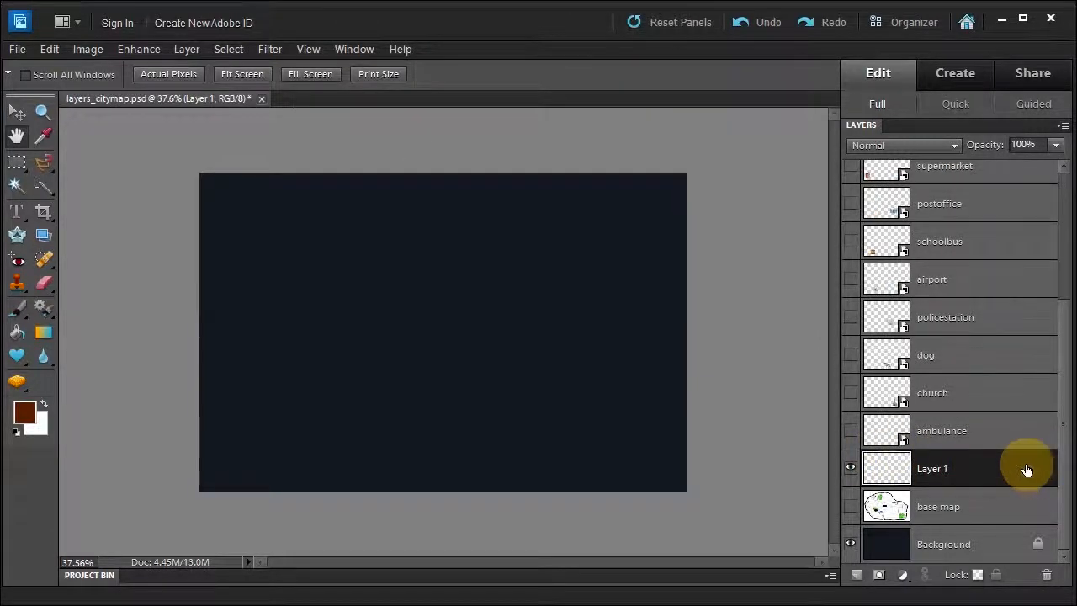
pyautogui.moveTo(1026, 469); pyautogui.dragTo(1046, 573)
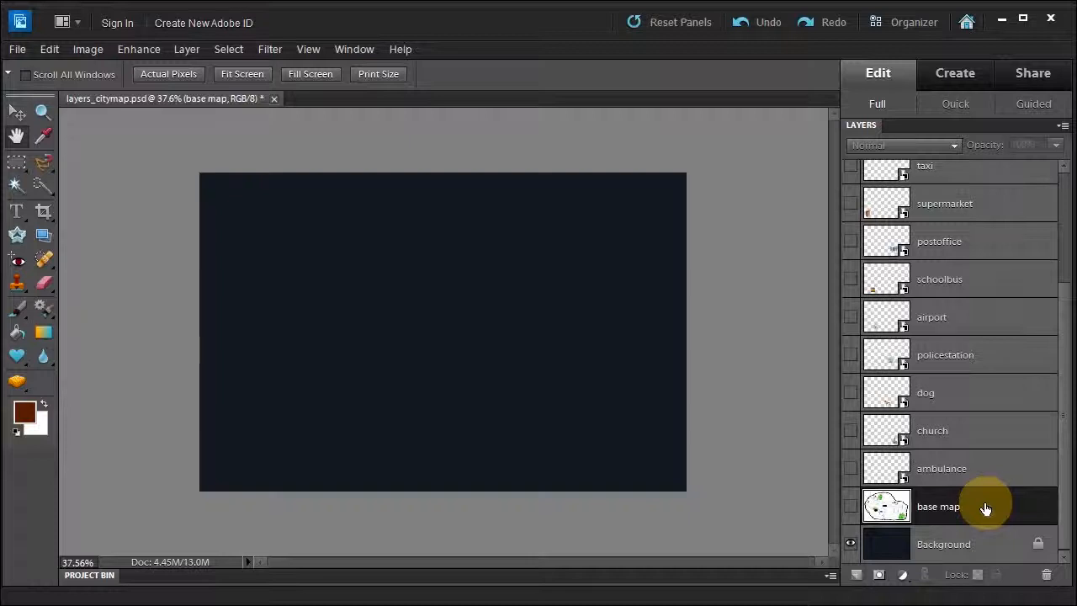
# Make the base map and ambulance layers visible
pyautogui.click(850, 508)
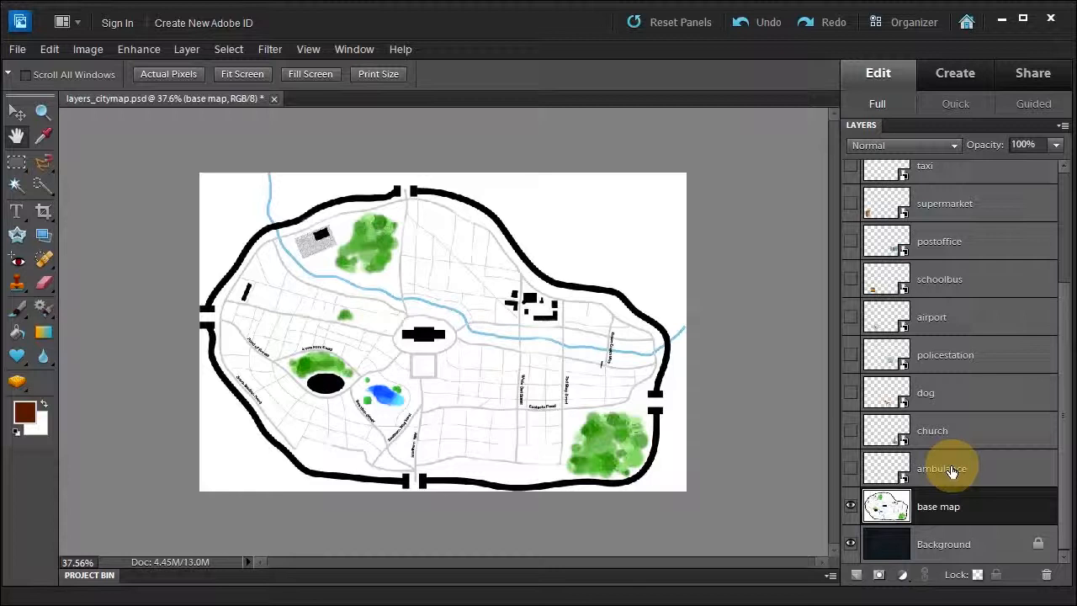
pyautogui.click(850, 469)
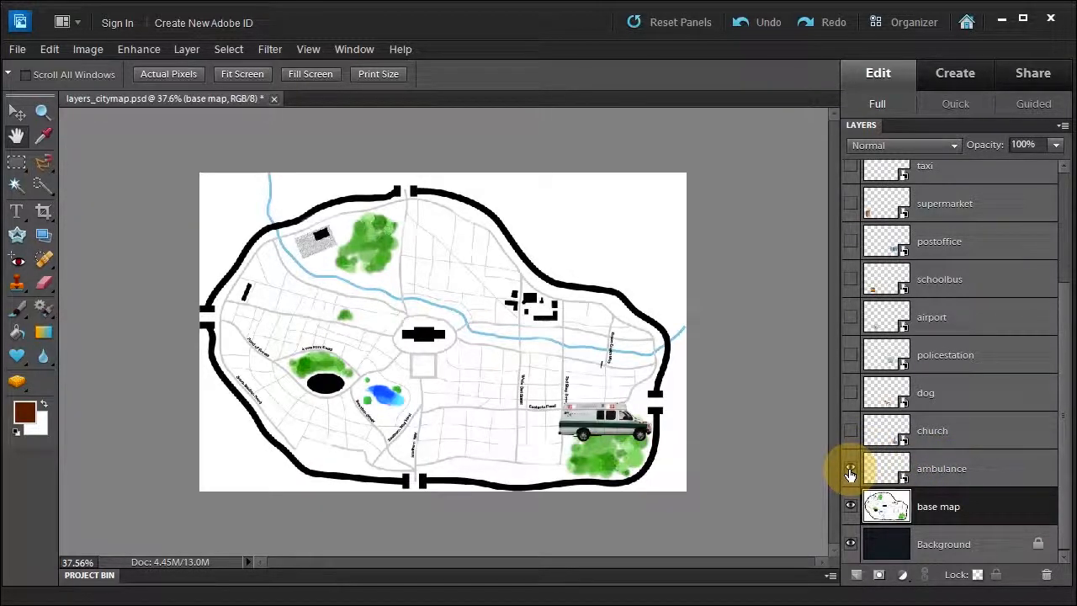
# Duplicate the ambulance layer within layers_citymap.psd, keeping the default name "ambulance copy"
pyautogui.click(979, 468)
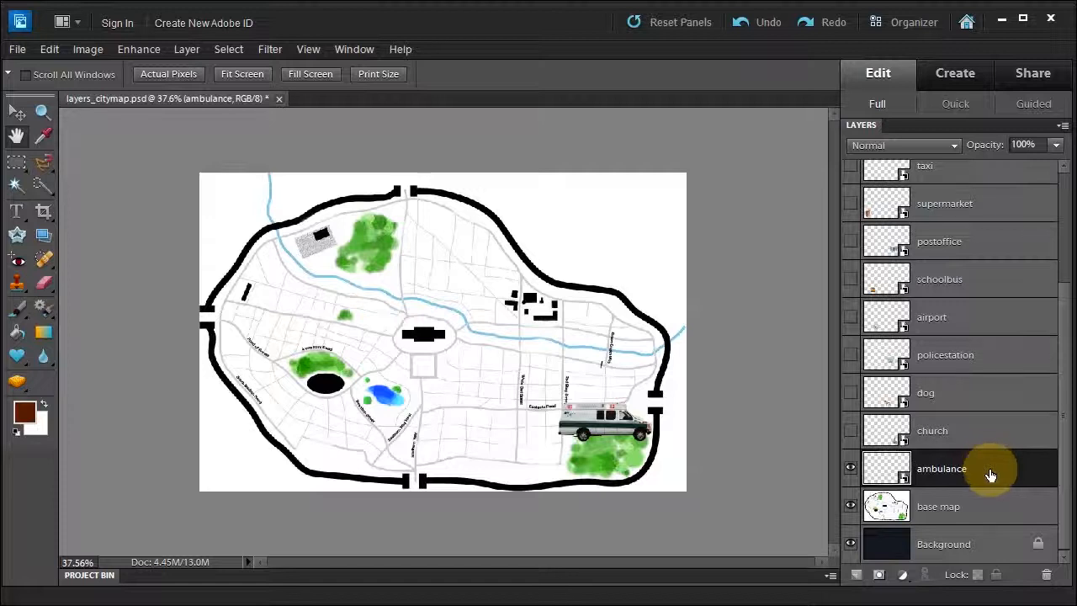
pyautogui.rightClick(987, 468)
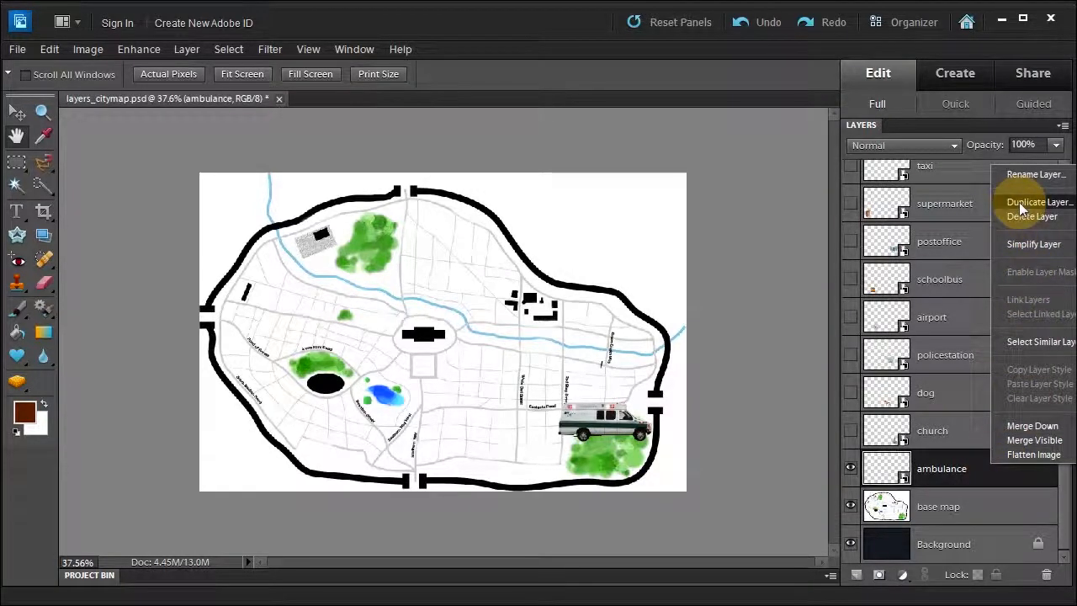
pyautogui.click(1022, 205)
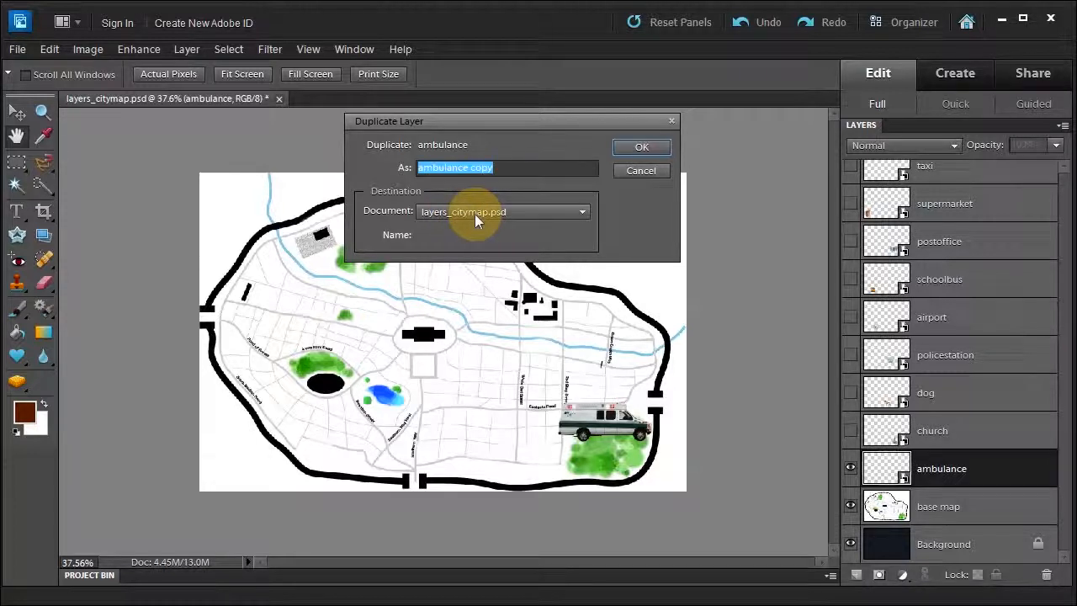
pyautogui.click(631, 147)
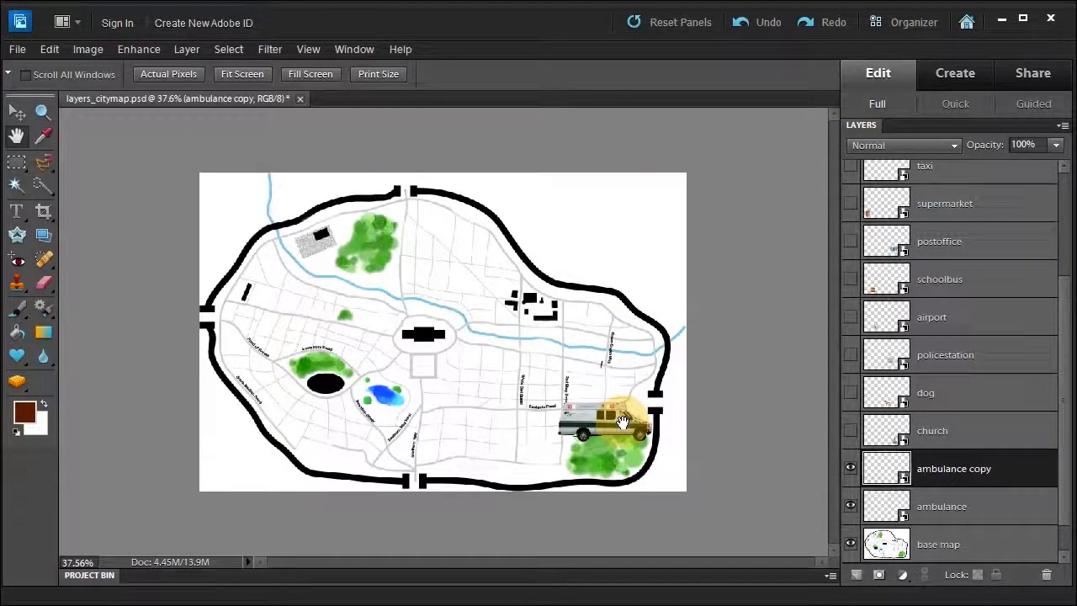
# Move the duplicated ambulance just above the original on the map with the Move tool, and delete the ambulance copy layer
pyautogui.click(15, 113)
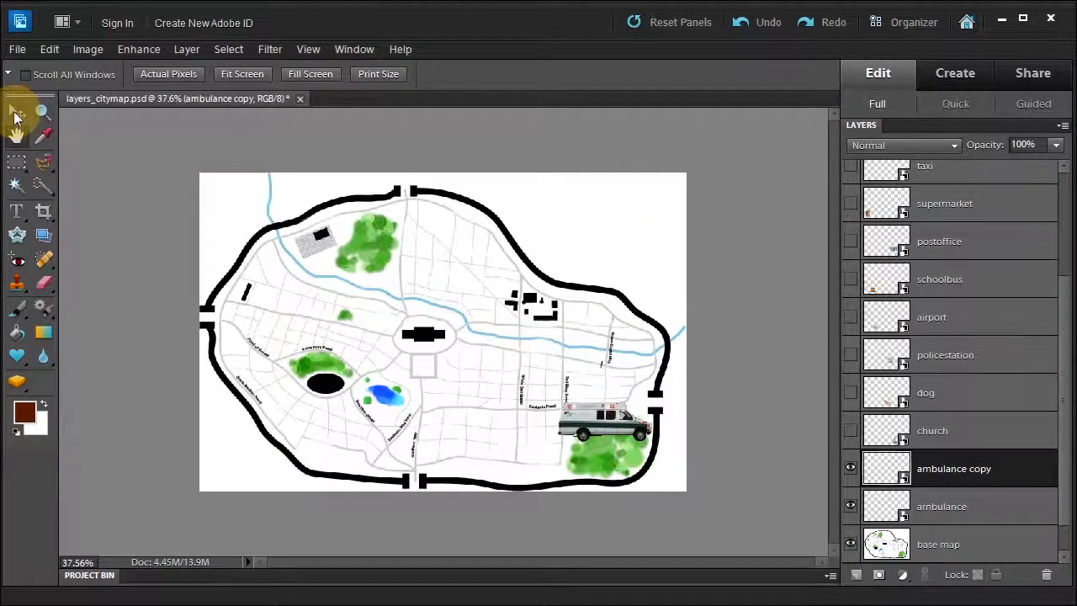
pyautogui.click(16, 115)
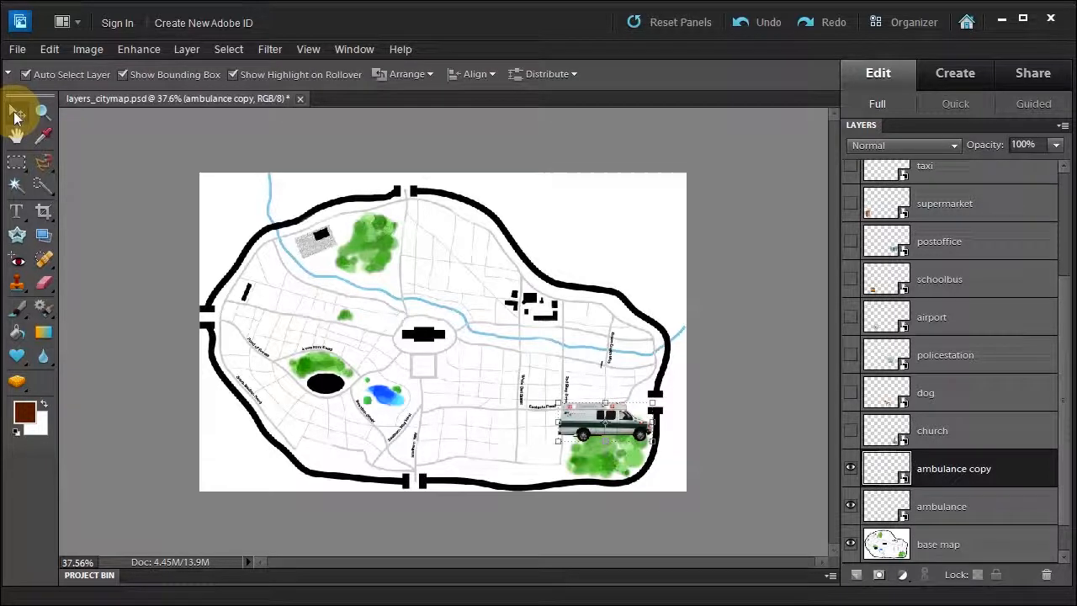
pyautogui.moveTo(587, 426); pyautogui.dragTo(580, 378)
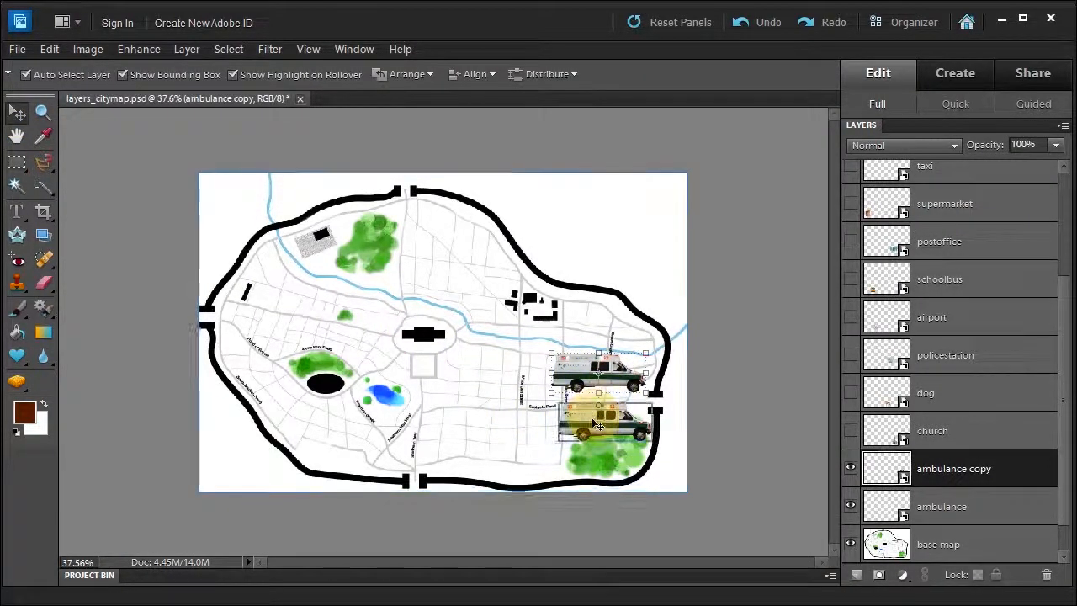
pyautogui.moveTo(581, 373)
pyautogui.mouseDown()
pyautogui.moveTo(596, 423)
pyautogui.moveTo(492, 427)
pyautogui.moveTo(589, 423)
pyautogui.moveTo(543, 427)
pyautogui.moveTo(587, 423)
pyautogui.moveTo(591, 395)
pyautogui.moveTo(633, 402)
pyautogui.moveTo(546, 406)
pyautogui.moveTo(576, 371)
pyautogui.mouseUp()
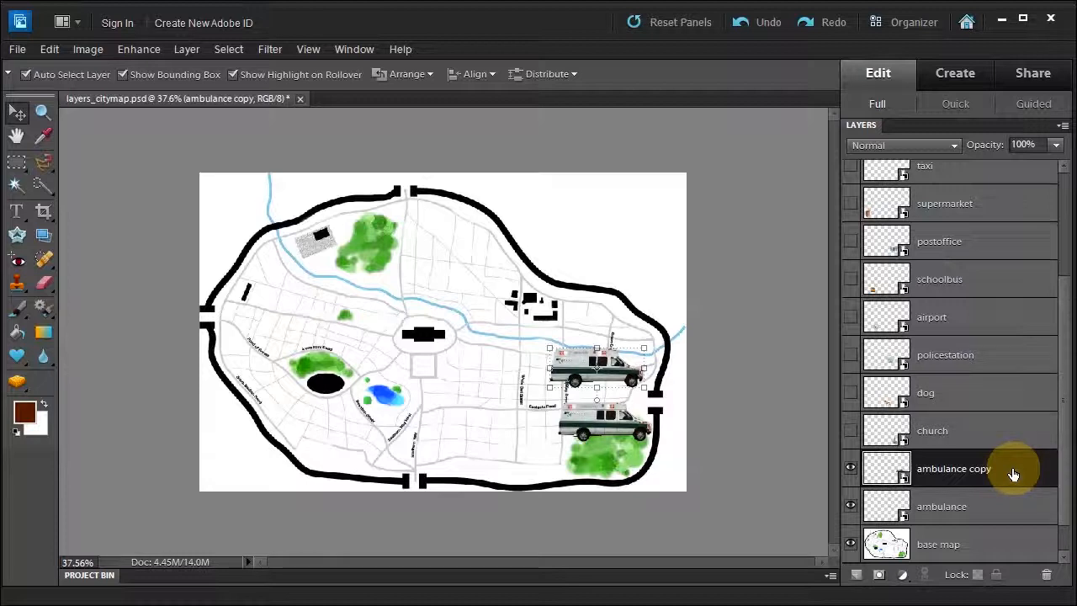
pyautogui.moveTo(1013, 473); pyautogui.dragTo(1044, 573)
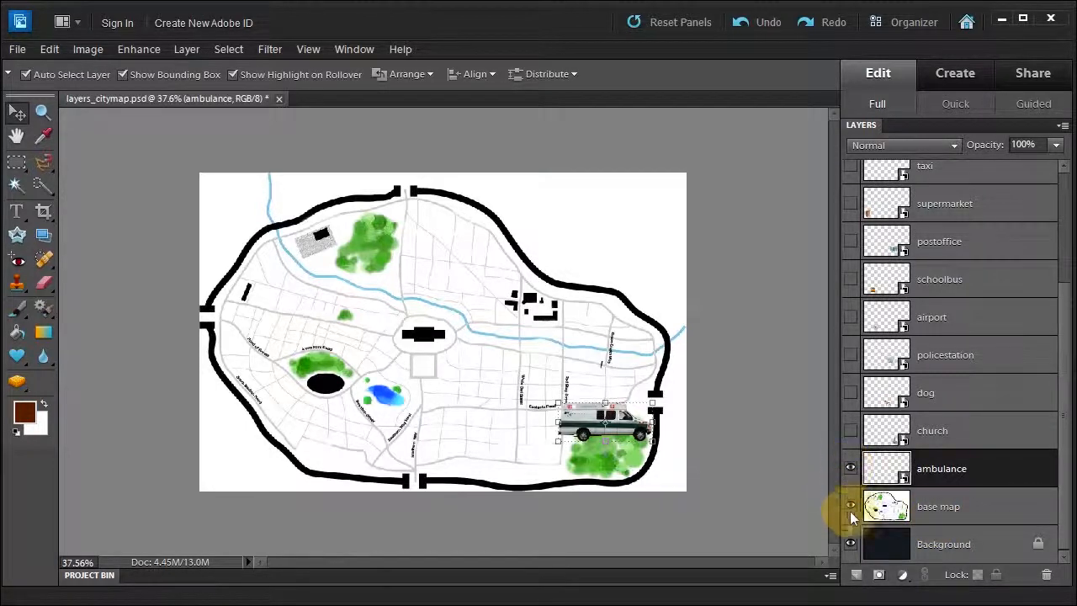
# Hide the ambulance layer, and briefly turn the base map layer's visibility off and on again
pyautogui.click(849, 465)
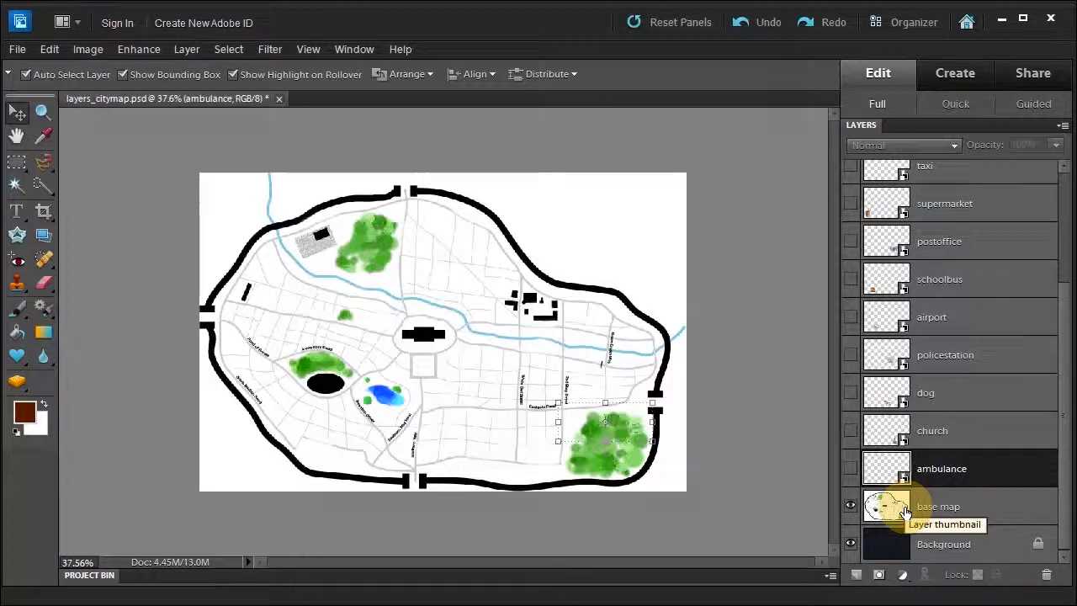
pyautogui.click(944, 508)
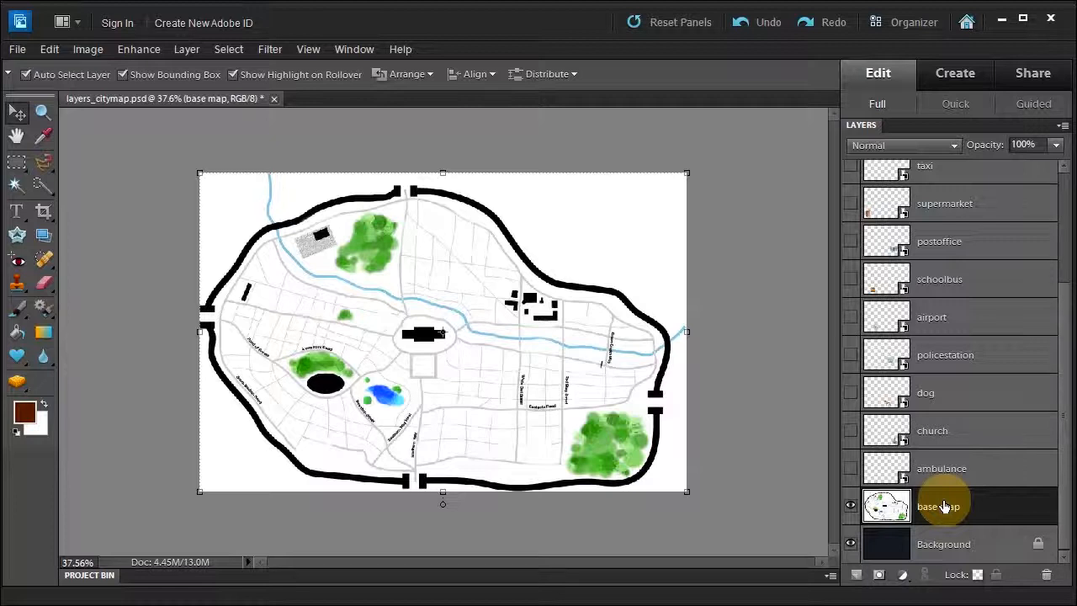
pyautogui.click(851, 511)
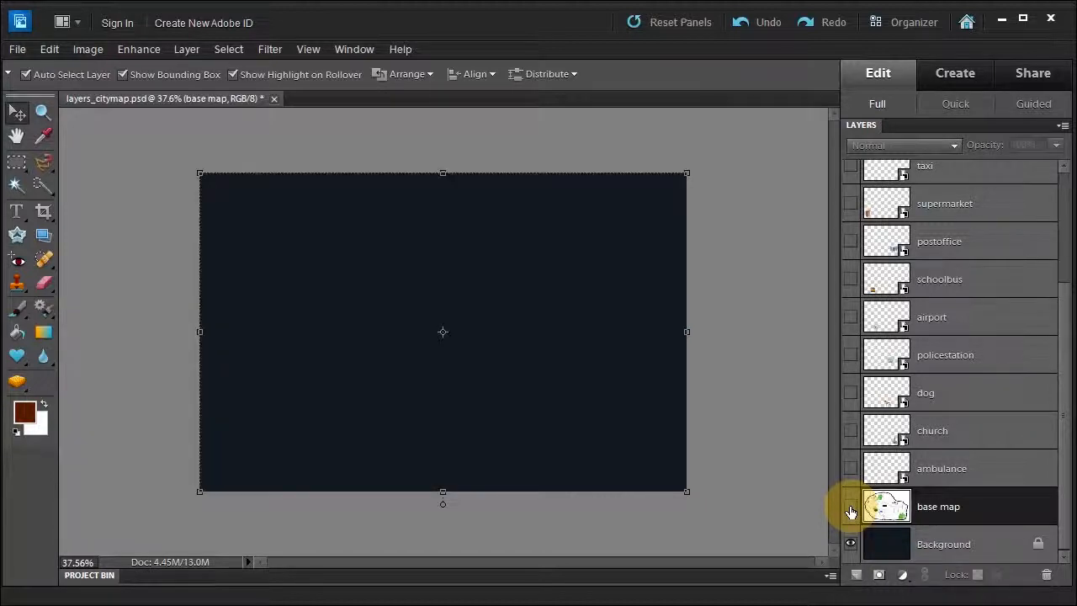
pyautogui.click(851, 510)
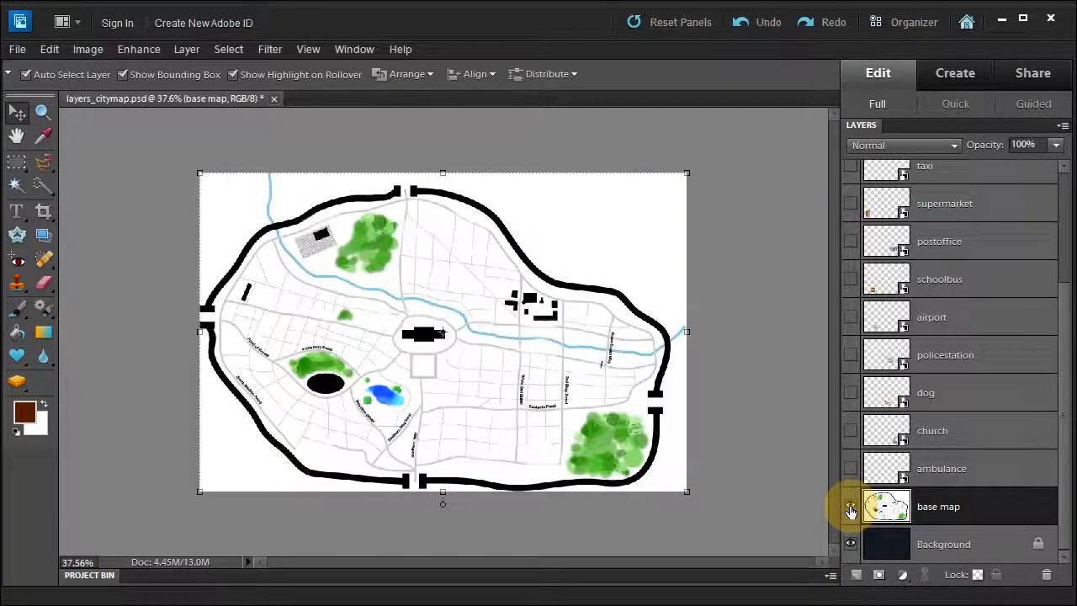
# Try moving the base map far to the left, partly off the canvas, and undo the move
pyautogui.click(459, 311)
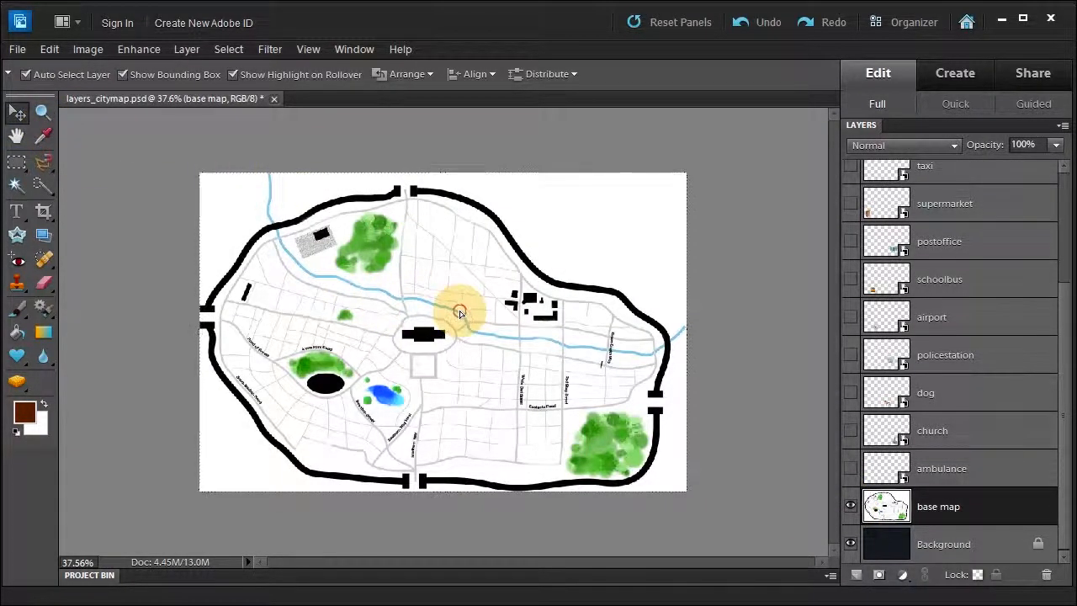
pyautogui.moveTo(459, 312); pyautogui.dragTo(134, 339)
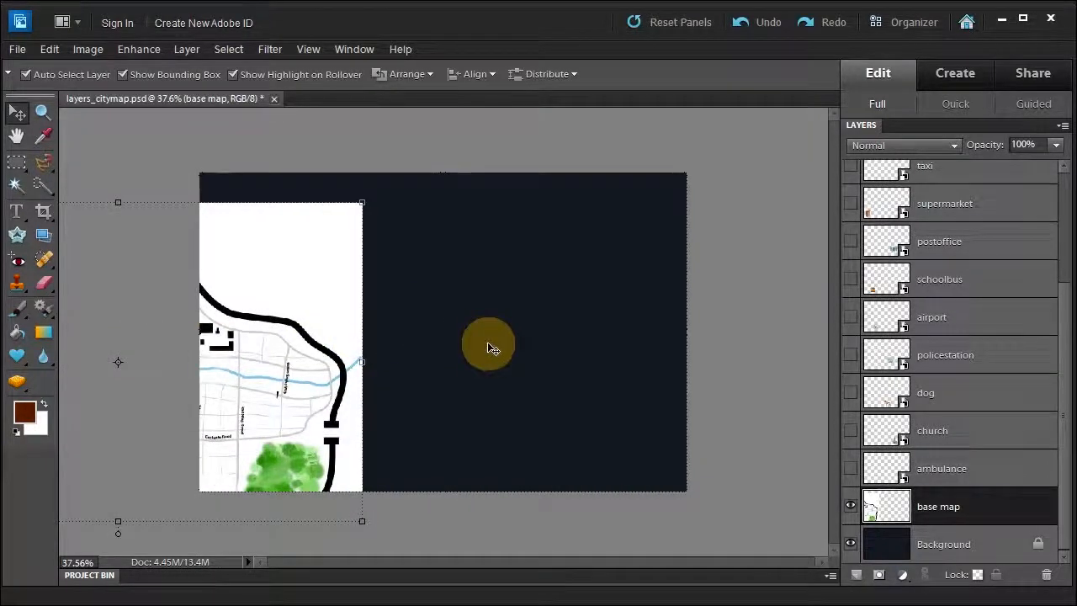
pyautogui.click(762, 22)
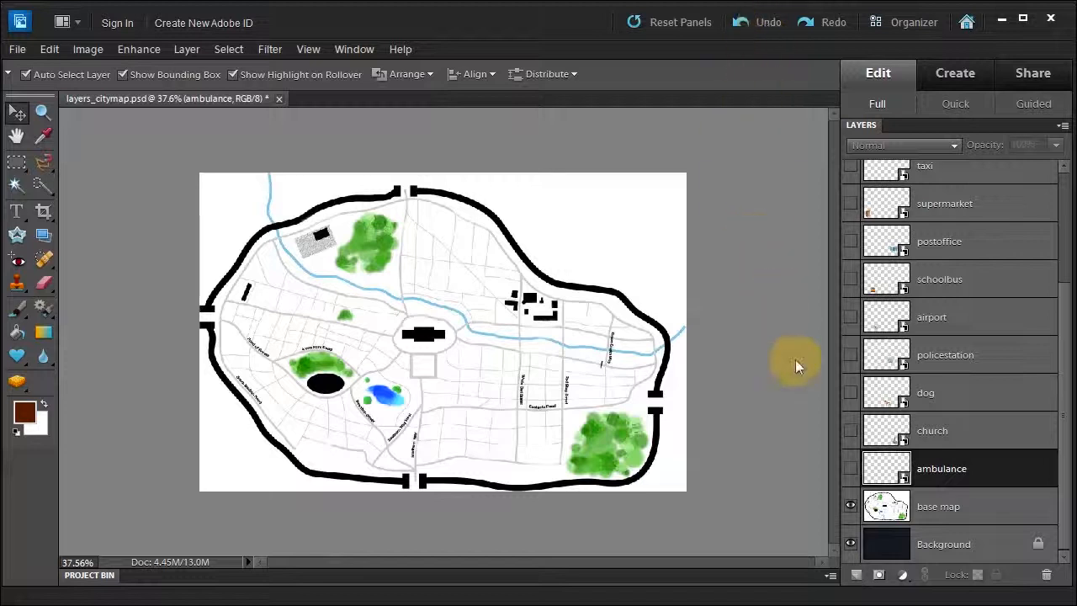
# Show the ambulance layer and shift only the base map layer to the left, leaving the ambulance in place
pyautogui.click(851, 469)
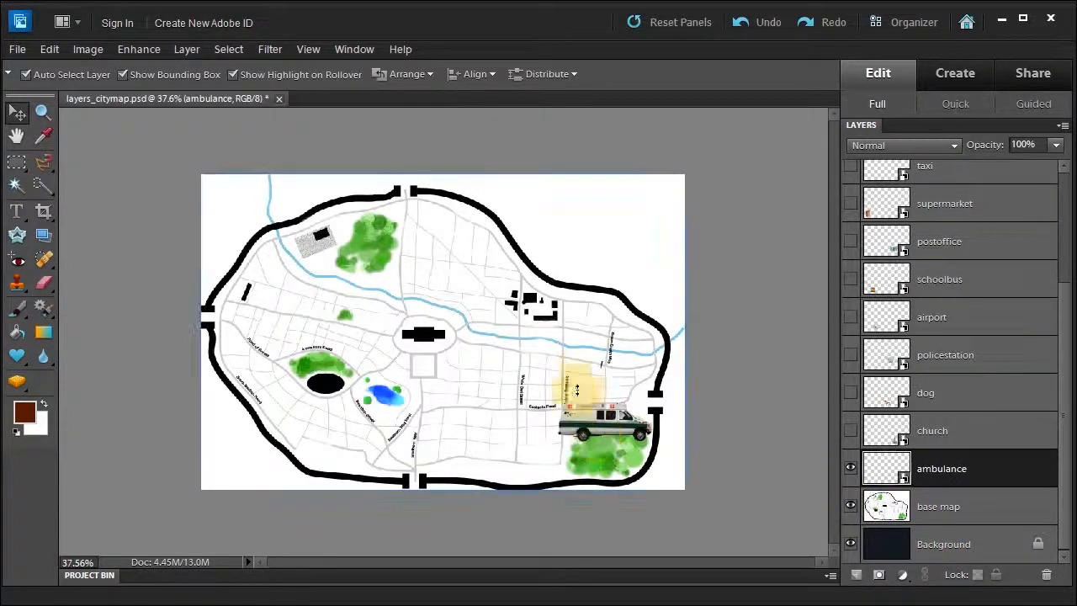
pyautogui.click(942, 505)
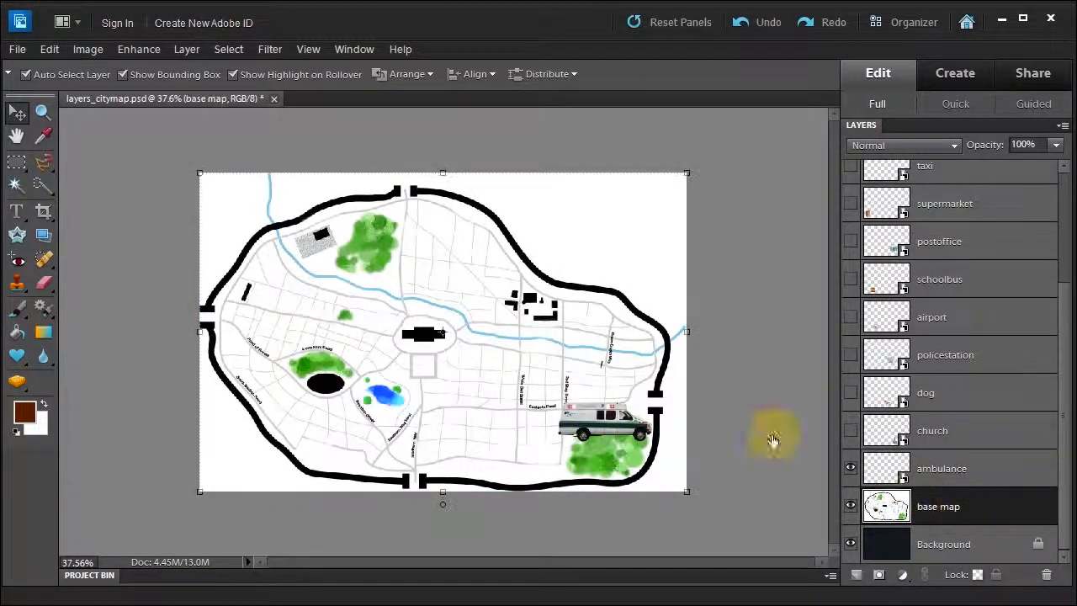
pyautogui.moveTo(454, 277); pyautogui.dragTo(247, 286)
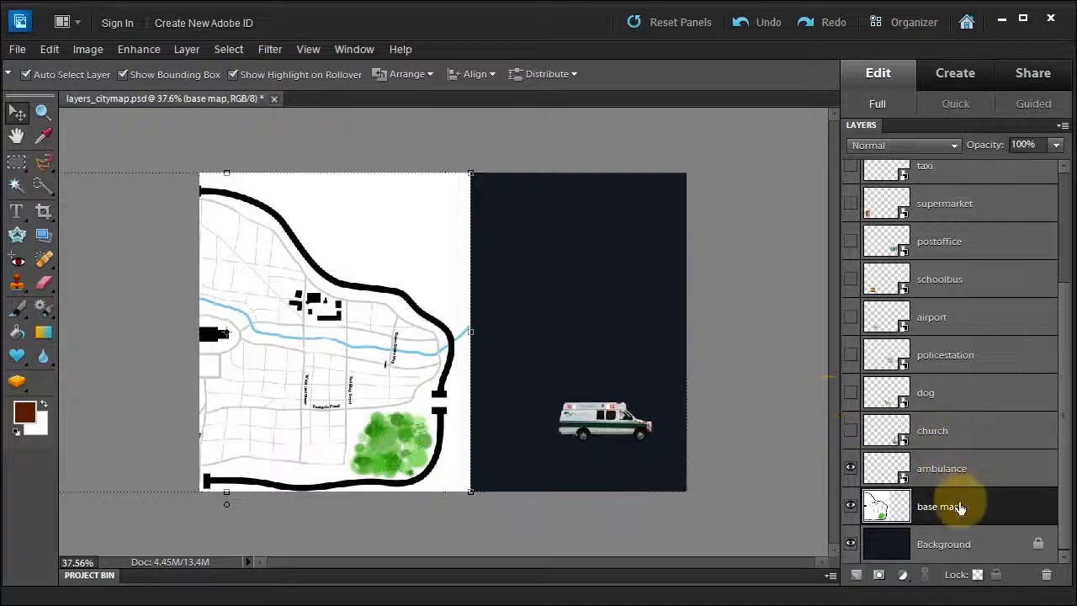
# Move the ambulance slightly up and to the left, and undo both the ambulance and base map moves
pyautogui.click(937, 465)
pyautogui.moveTo(572, 418); pyautogui.dragTo(564, 381)
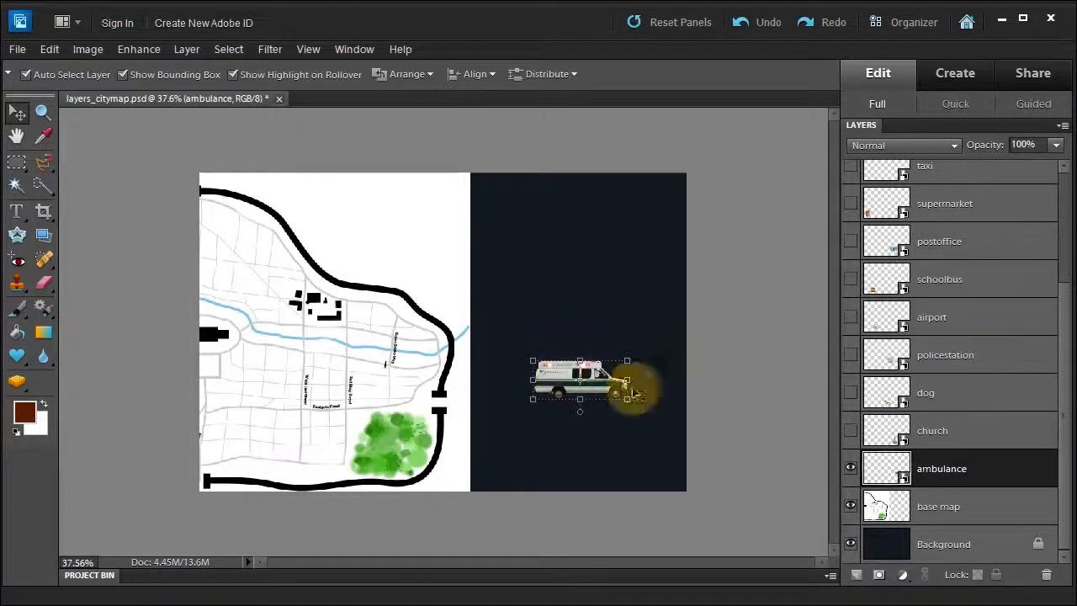
pyautogui.click(755, 21)
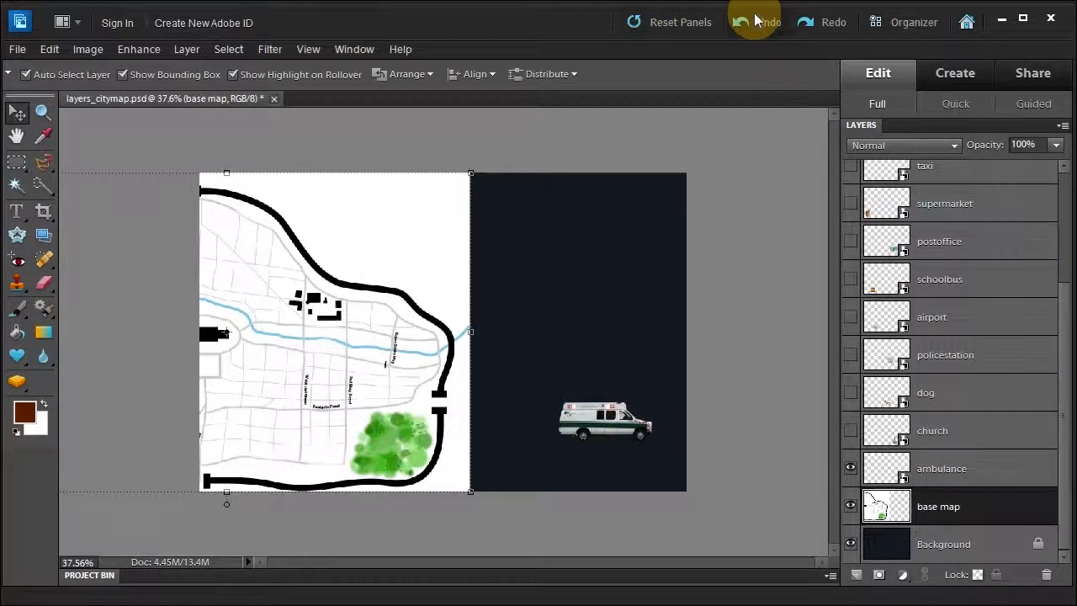
pyautogui.click(755, 20)
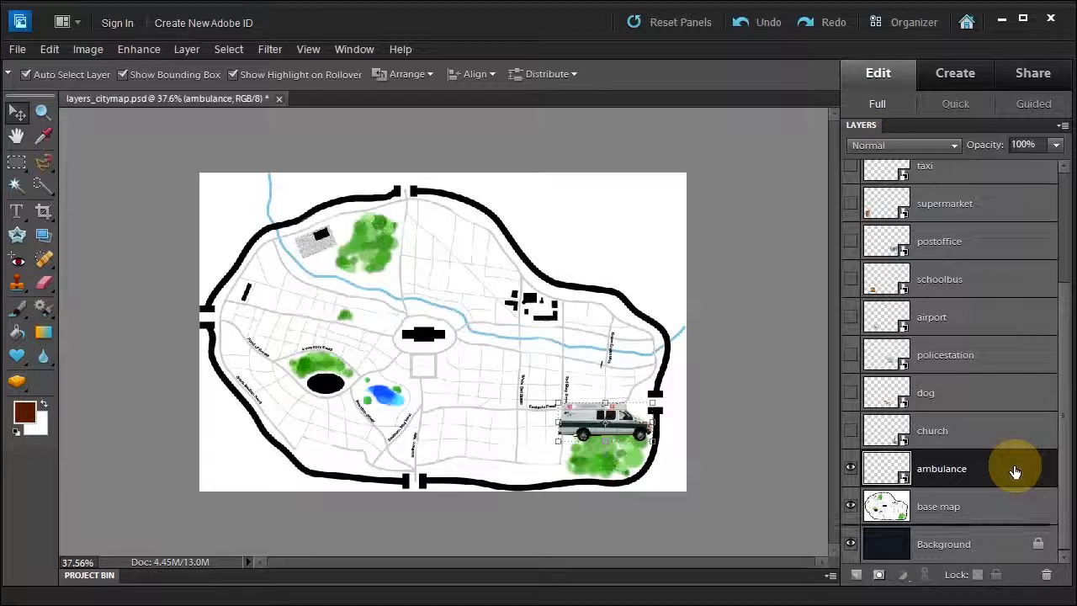
# Reorder the ambulance layer below the base map, and shift the base map left to uncover the ambulance
pyautogui.hotkey('ctrl', '[')
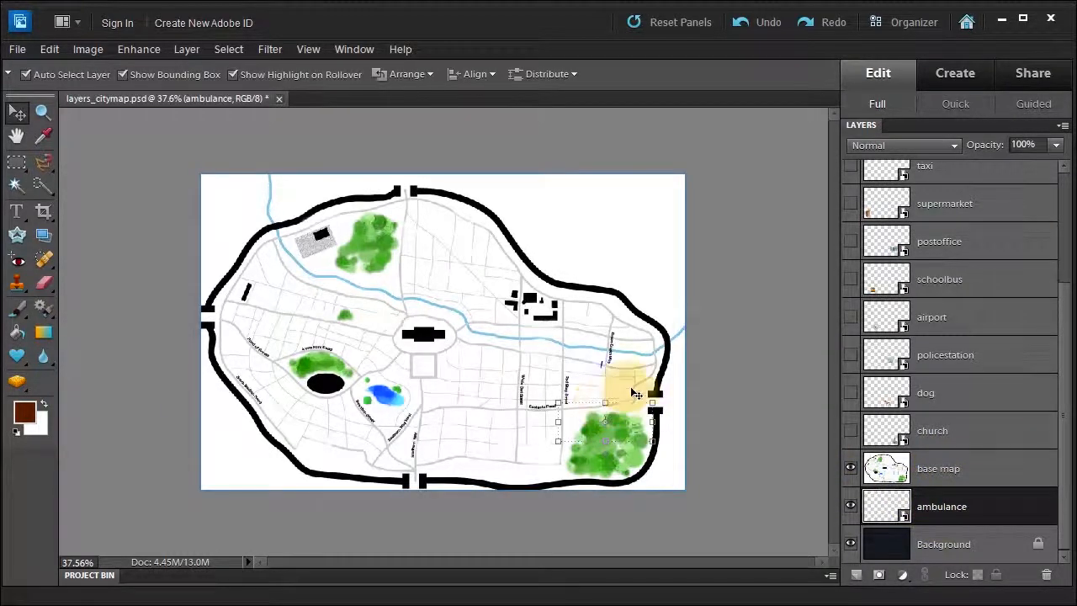
pyautogui.click(937, 468)
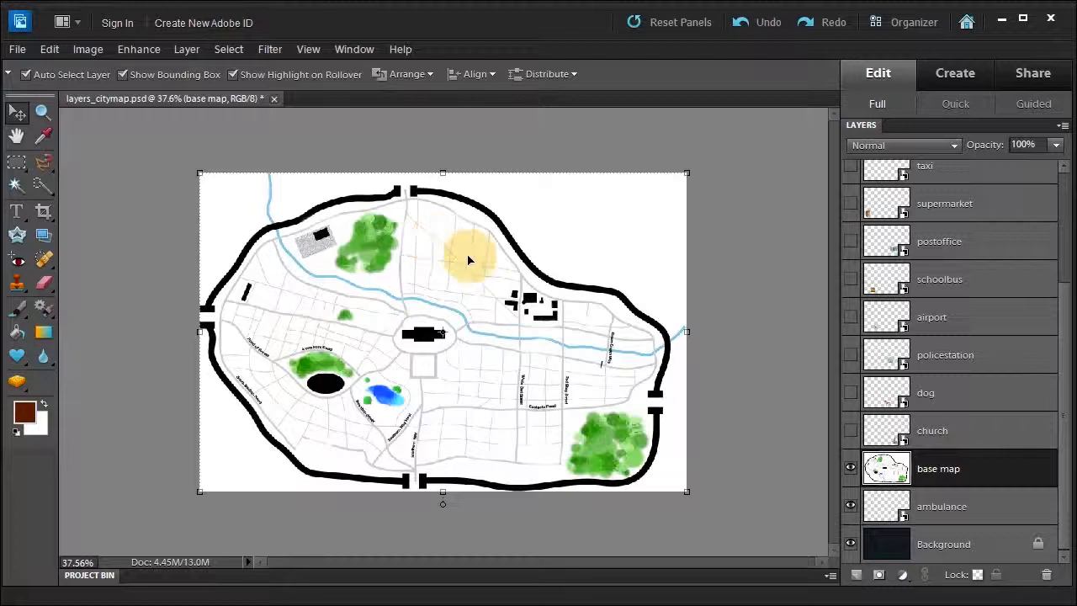
pyautogui.moveTo(468, 253); pyautogui.dragTo(468, 260)
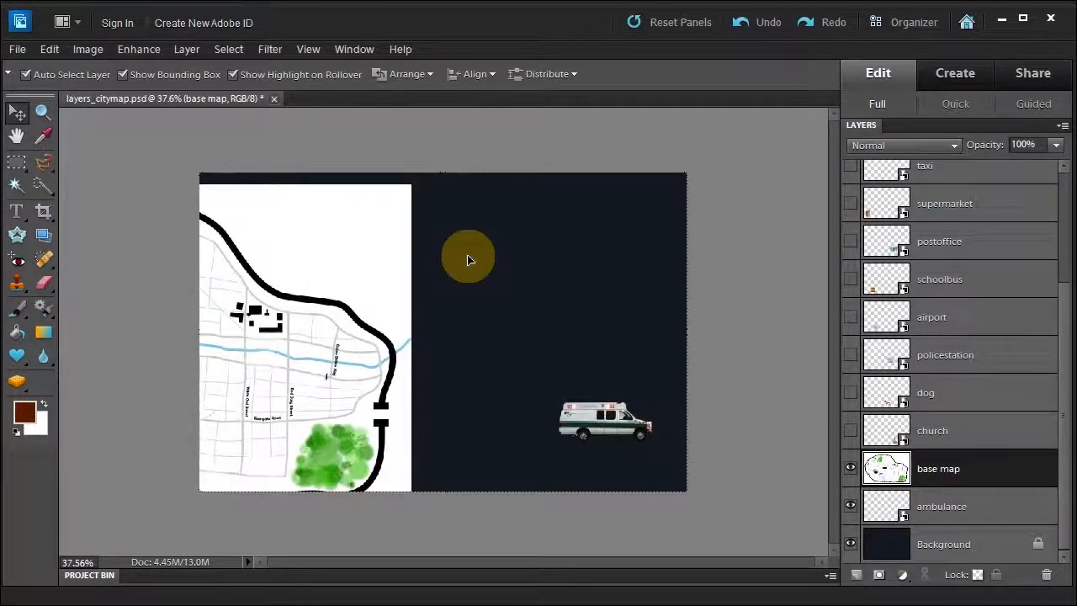
# Undo the base map shift and place the ambulance layer back above the base map layer
pyautogui.click(760, 21)
pyautogui.click(760, 22)
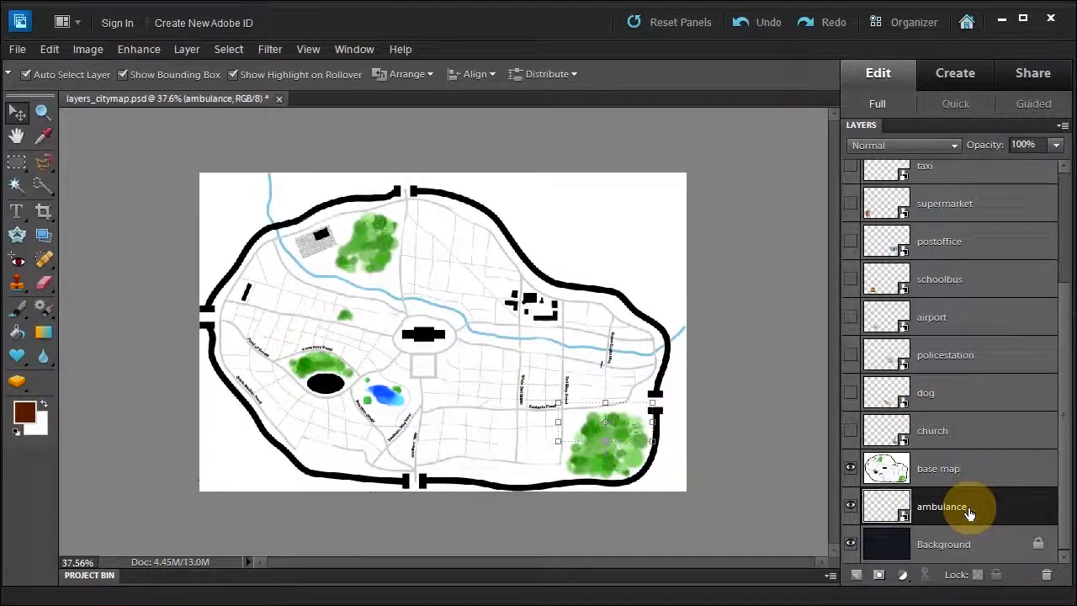
pyautogui.moveTo(986, 512); pyautogui.dragTo(986, 513)
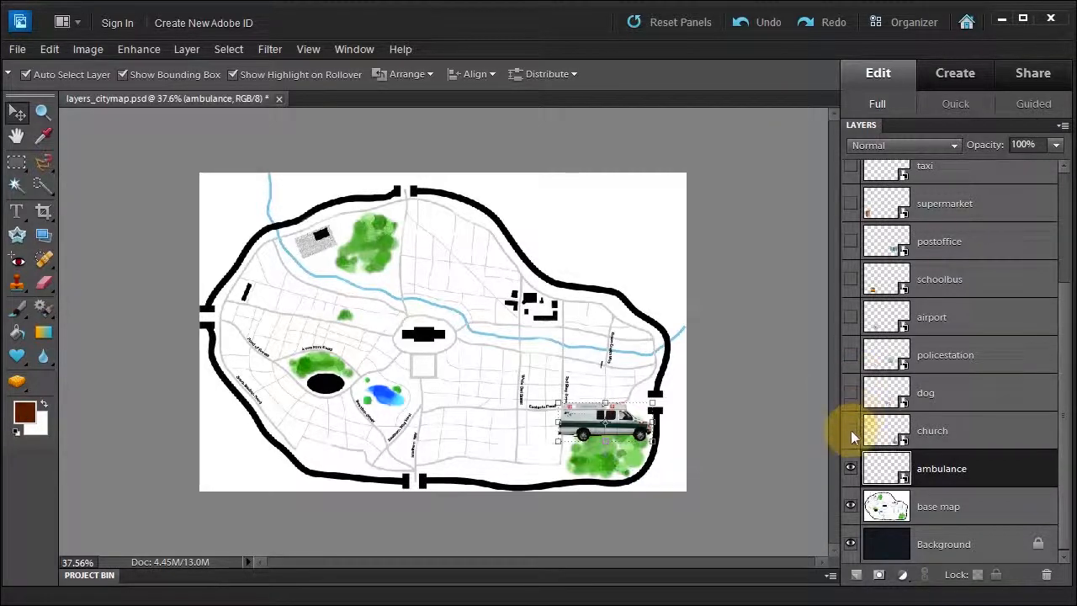
# Make all the remaining hidden layers visible, from church up to theater
pyautogui.moveTo(847, 188); pyautogui.dragTo(851, 162)
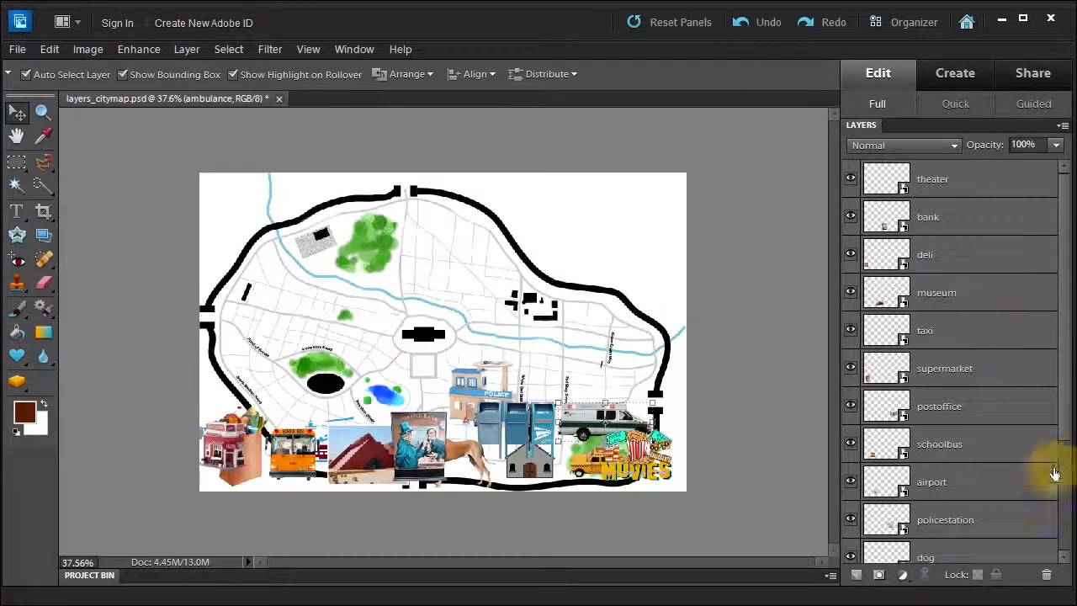
# Select the postoffice layer on the canvas and move the mailboxes up onto the map's upper-right border
pyautogui.scroll(-3, 1061, 421)
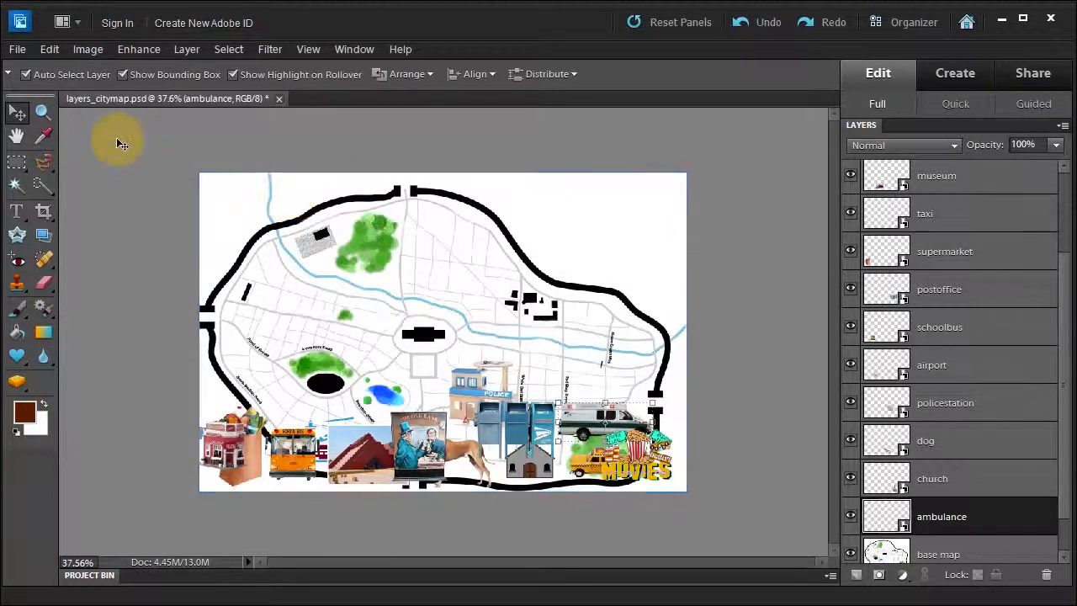
pyautogui.click(222, 191)
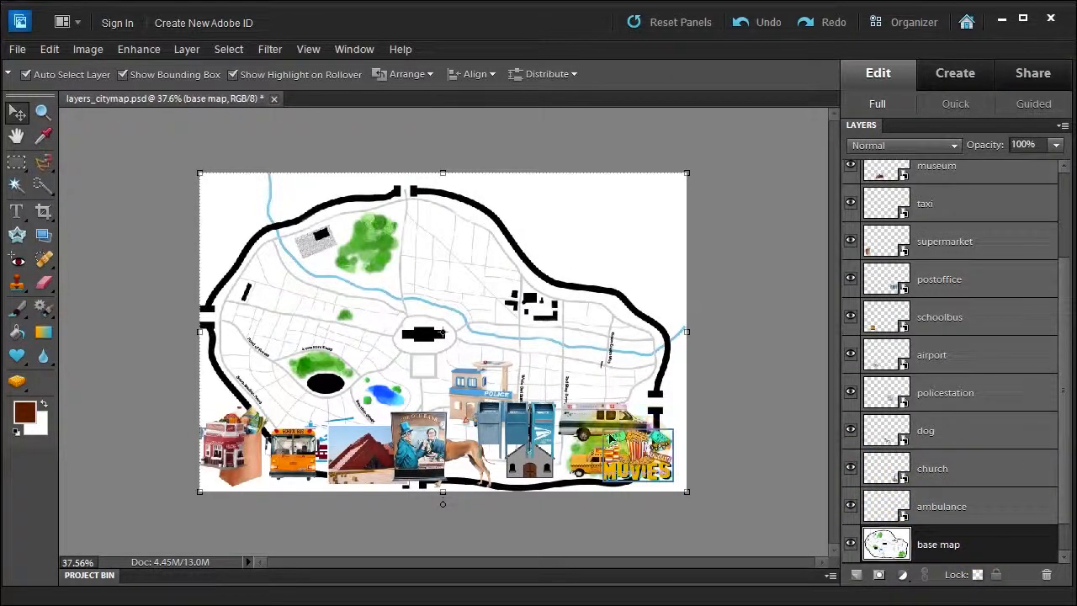
pyautogui.click(520, 429)
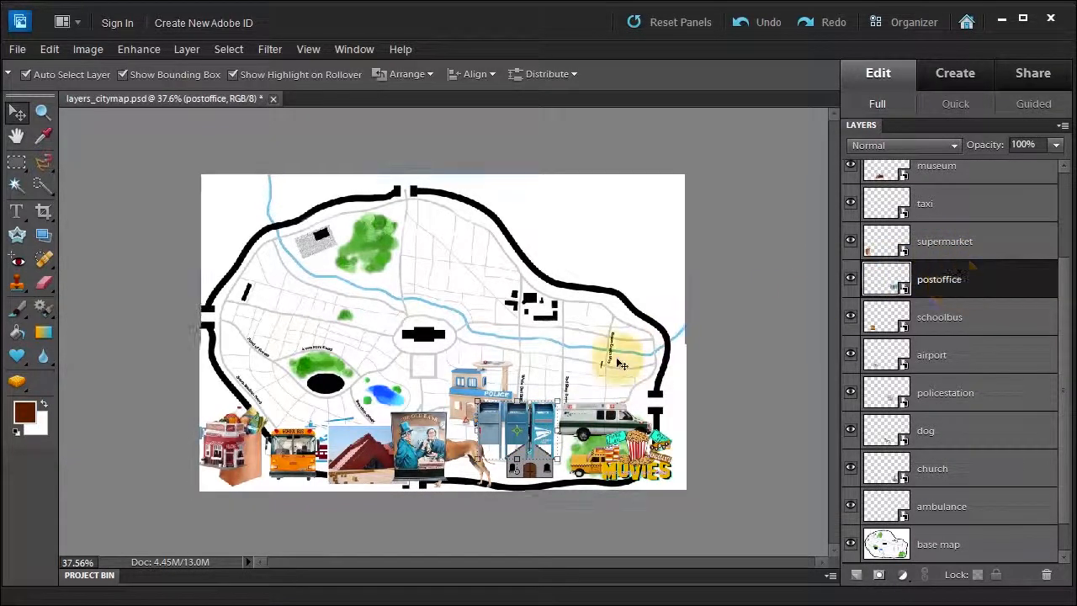
pyautogui.moveTo(525, 429); pyautogui.dragTo(540, 238)
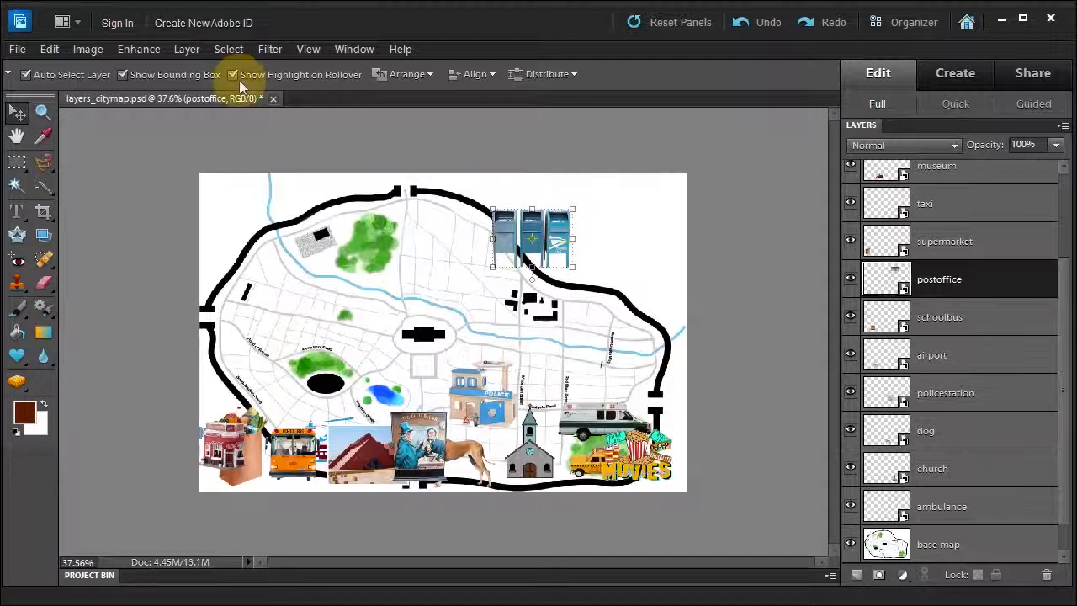
# Toggle the bounding box off and on, and try selecting the school bus with Show Highlight on Rollover temporarily disabled
pyautogui.click(120, 74)
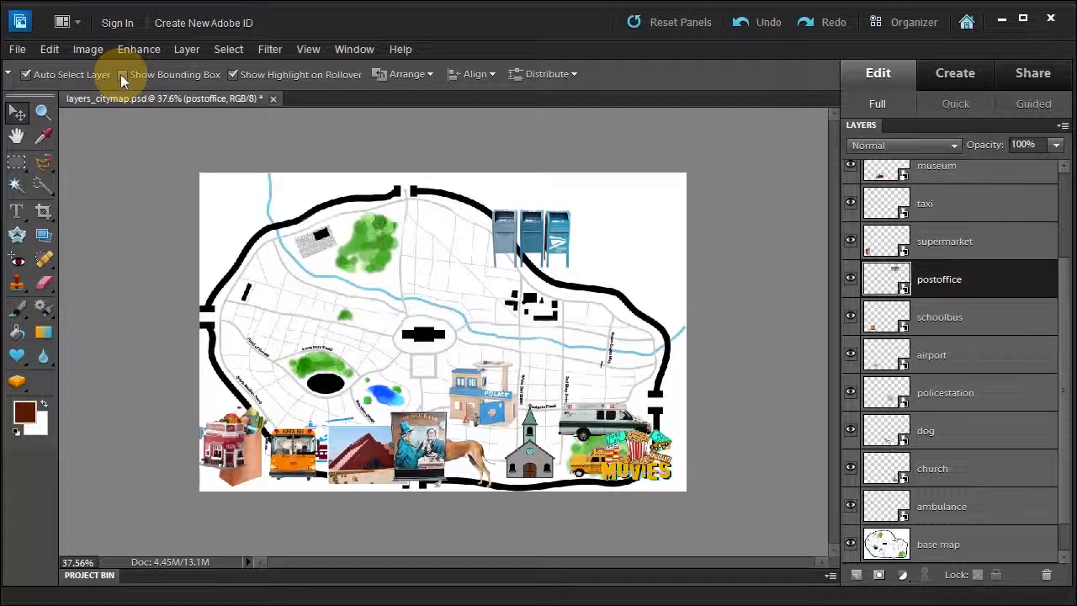
pyautogui.click(121, 74)
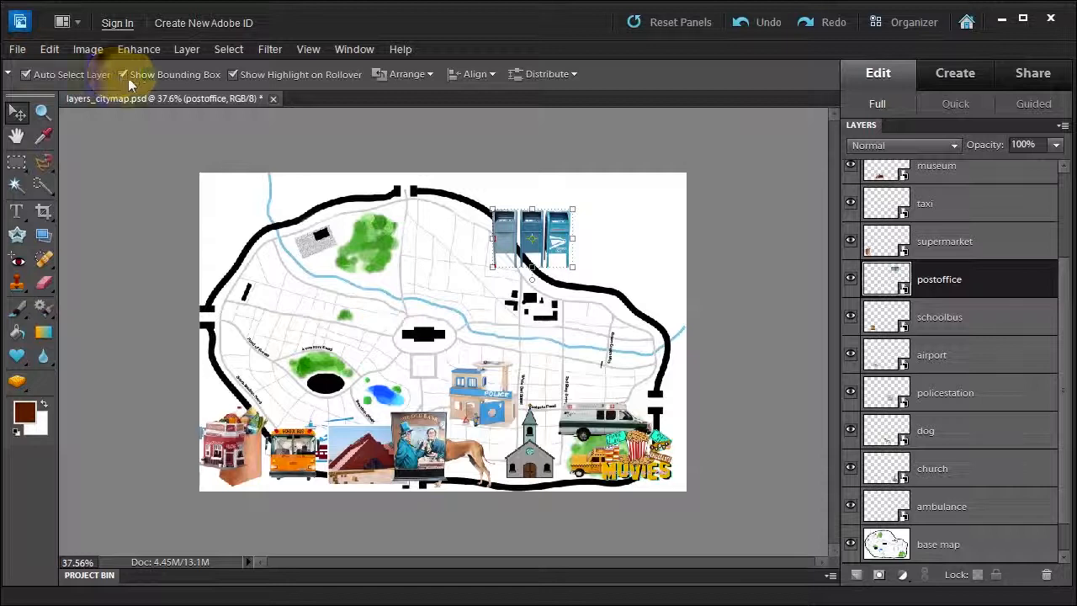
pyautogui.click(232, 74)
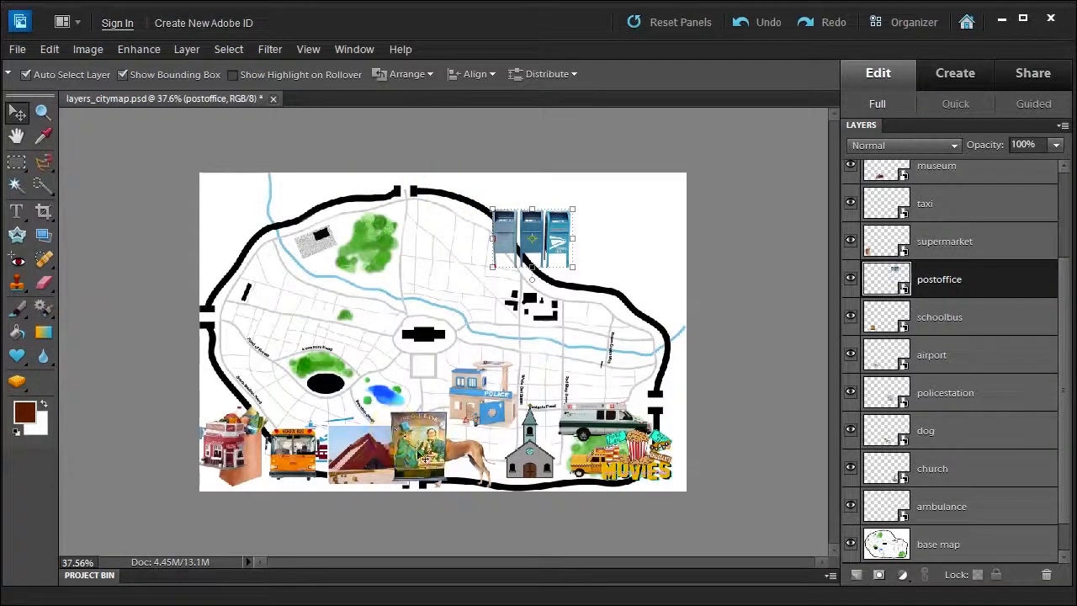
pyautogui.click(282, 460)
pyautogui.moveTo(282, 460); pyautogui.dragTo(627, 429)
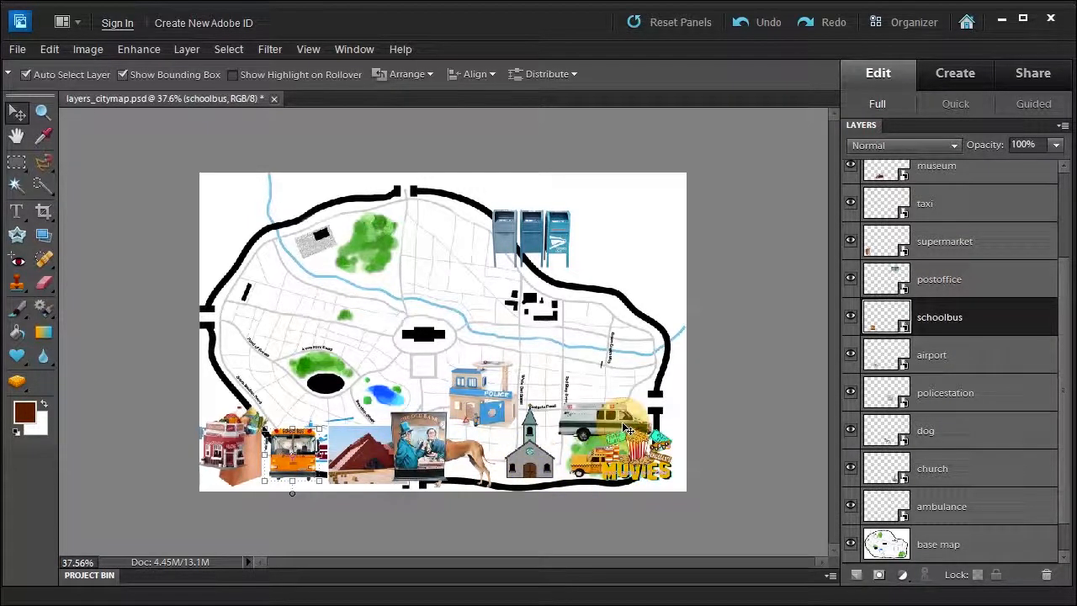
pyautogui.click(307, 74)
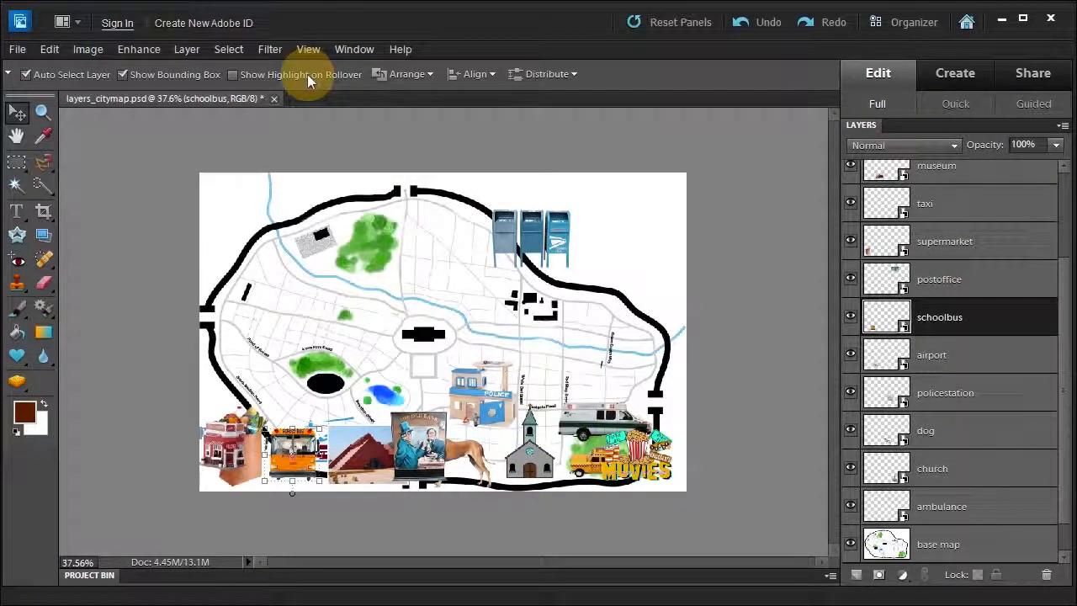
# Turn off Auto Select Layer and move the ambulance to just below the upper-left park
pyautogui.click(24, 75)
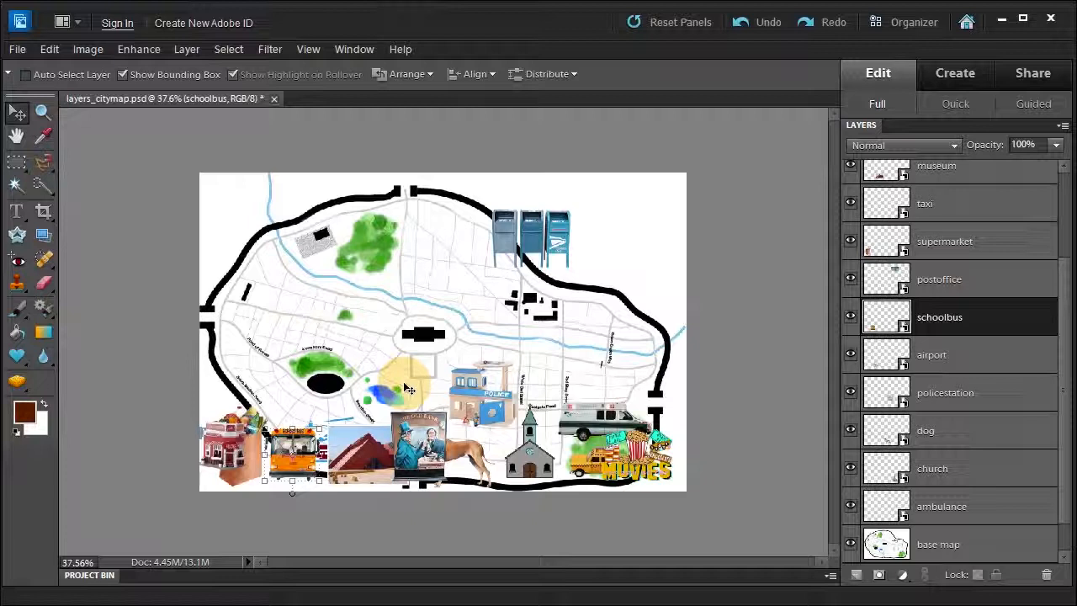
pyautogui.keyDown('ctrl'); pyautogui.click(599, 422); pyautogui.keyUp('ctrl')
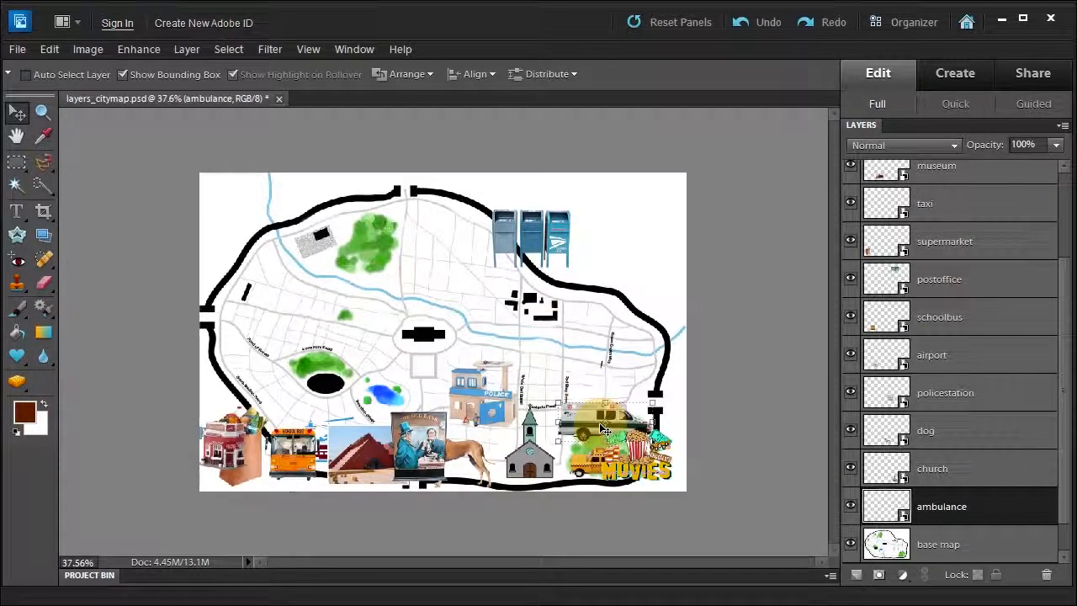
pyautogui.moveTo(599, 422); pyautogui.dragTo(346, 301)
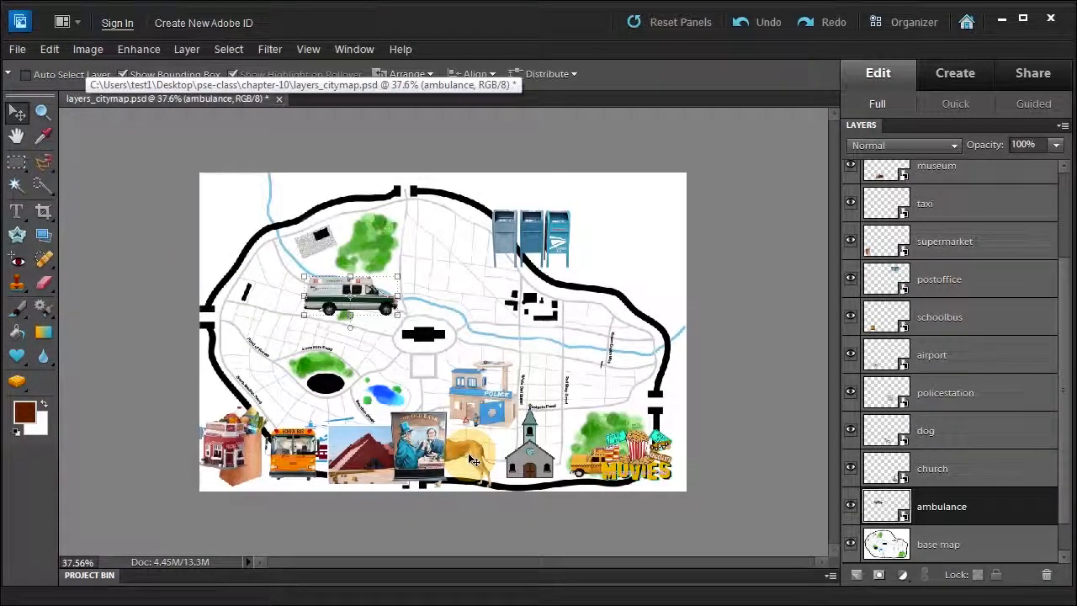
# Scale the dog to about 56.3% width and 60.4% height and place it beside the upper-left park
pyautogui.moveTo(465, 448); pyautogui.dragTo(419, 256)
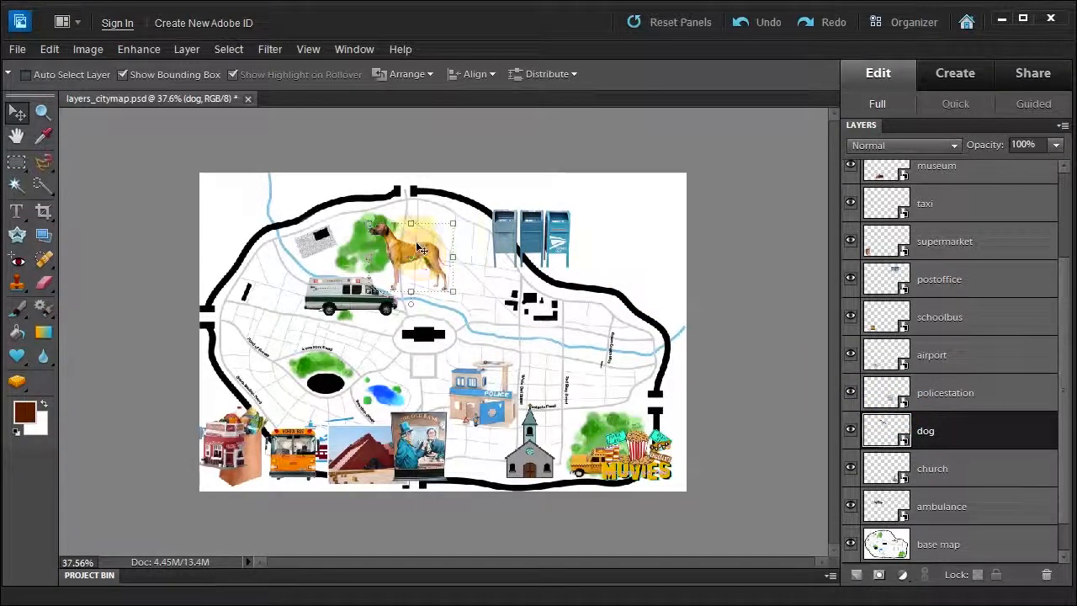
pyautogui.moveTo(423, 262); pyautogui.dragTo(431, 248)
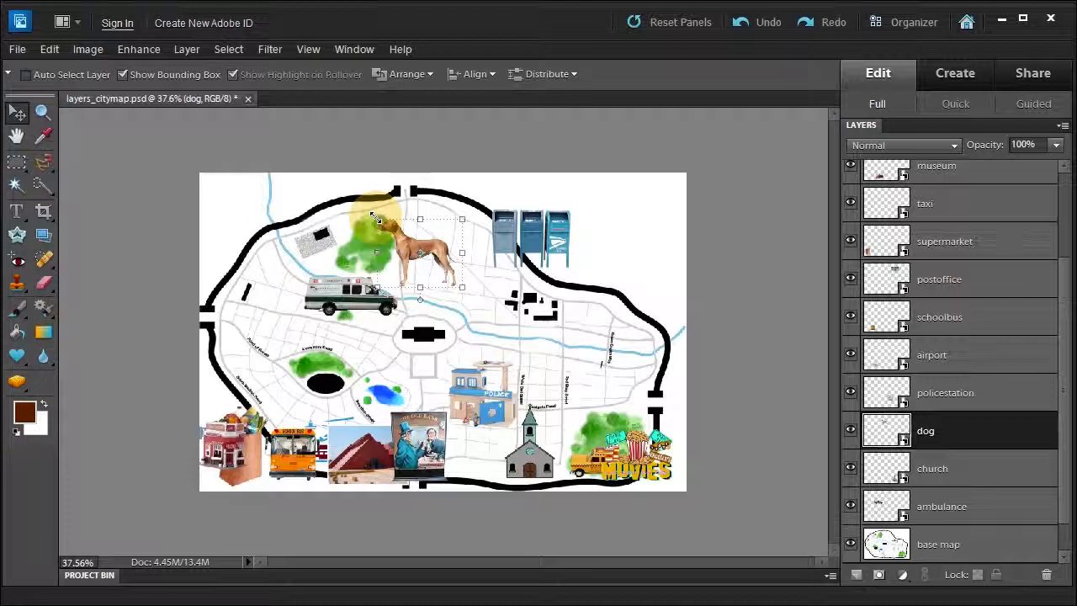
pyautogui.moveTo(374, 217); pyautogui.dragTo(412, 245)
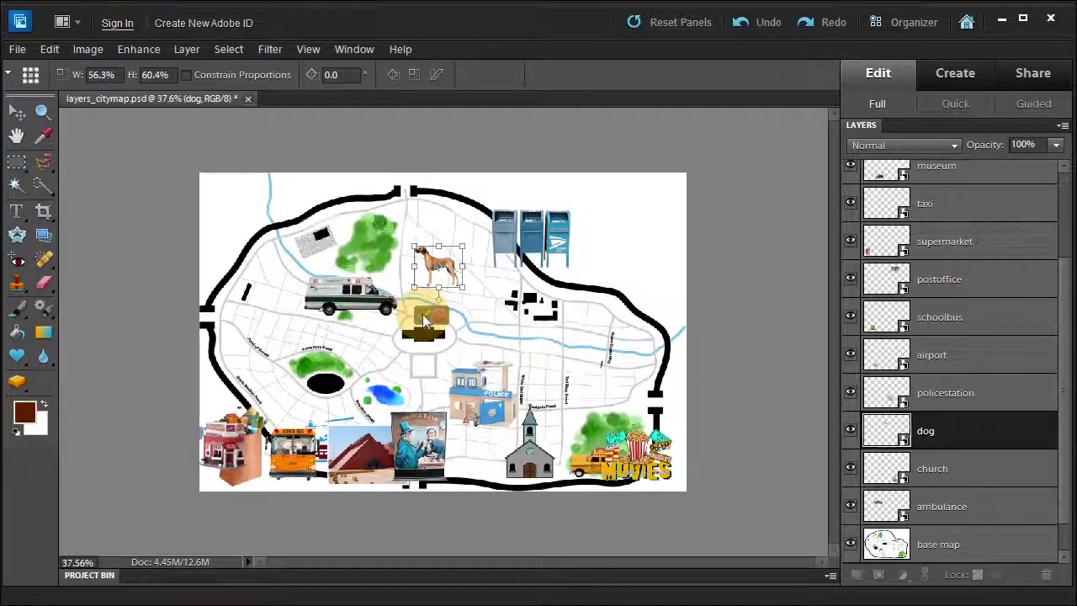
pyautogui.doubleClick(436, 288)
pyautogui.moveTo(436, 288); pyautogui.dragTo(400, 256)
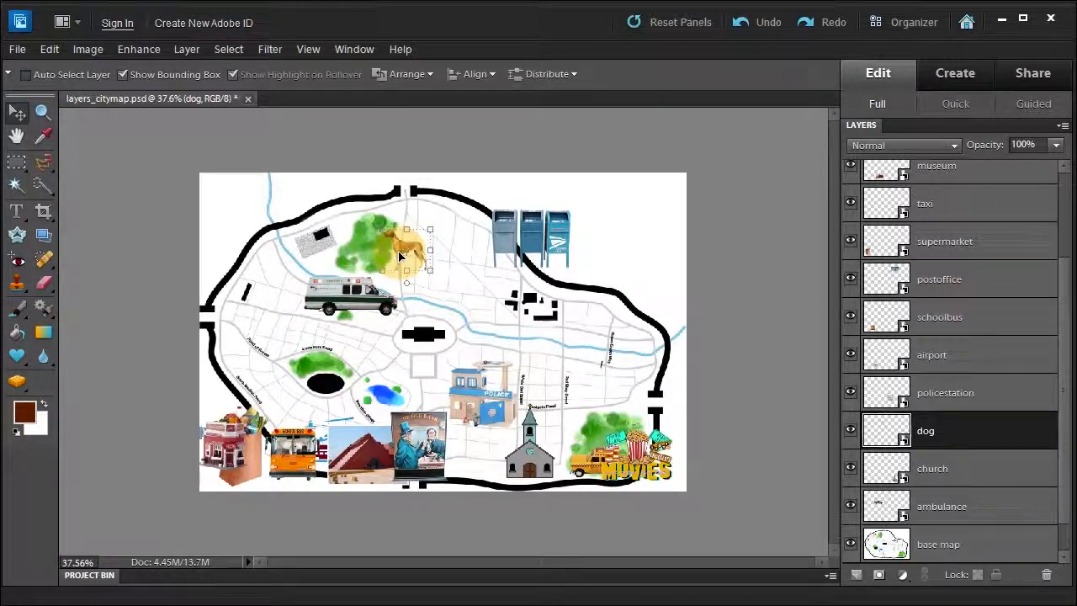
# Hide the bounding box, re-enable Auto Select Layer, and move the deli, police station and church into the map's central area
pyautogui.click(122, 75)
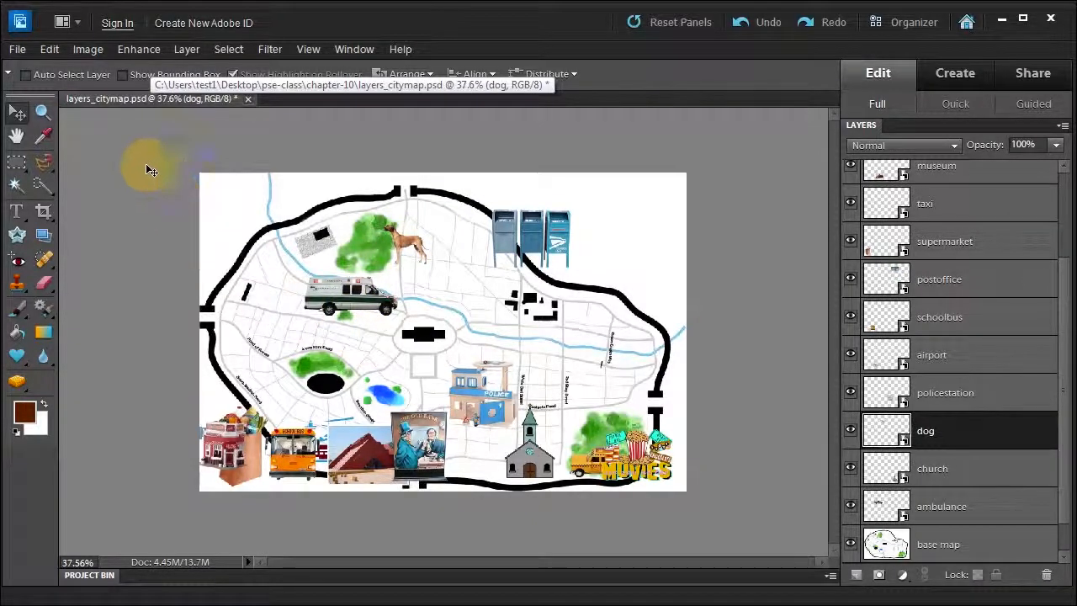
pyautogui.click(25, 74)
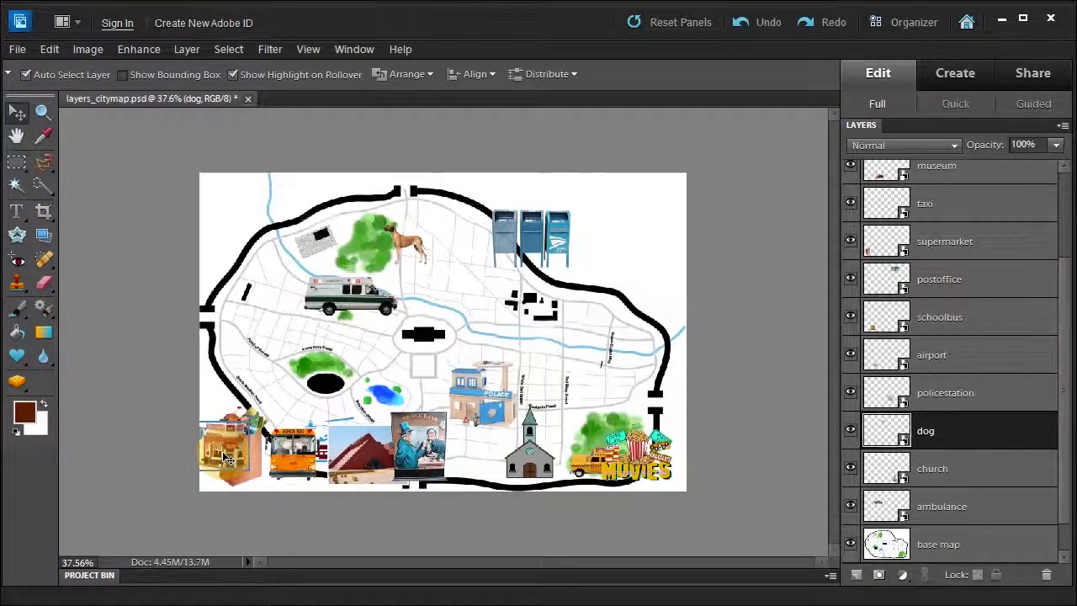
pyautogui.moveTo(224, 457); pyautogui.dragTo(422, 343)
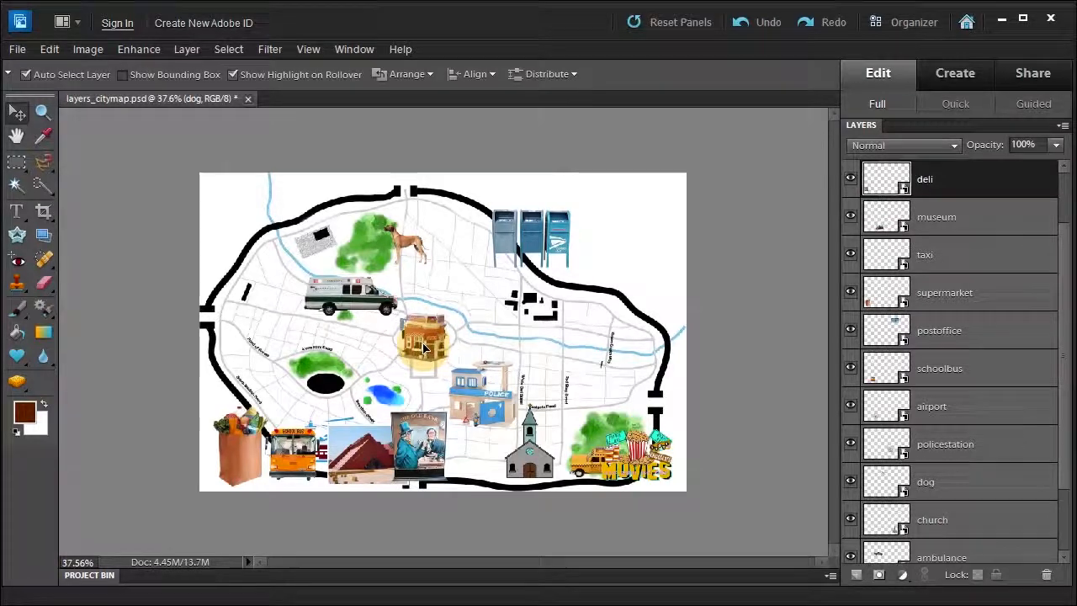
pyautogui.moveTo(488, 402); pyautogui.dragTo(536, 317)
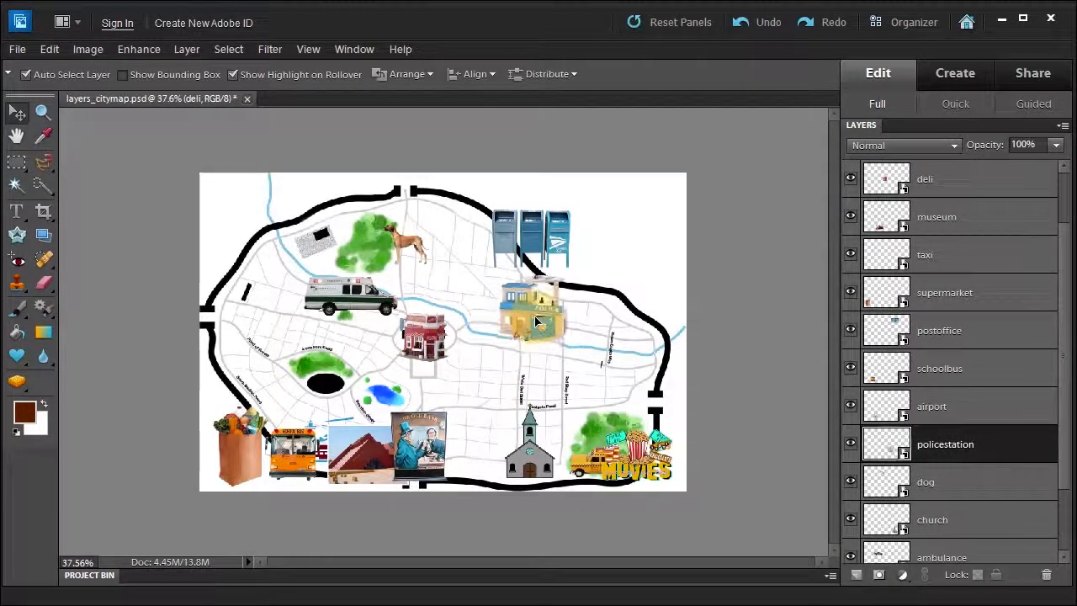
pyautogui.moveTo(533, 472); pyautogui.dragTo(487, 409)
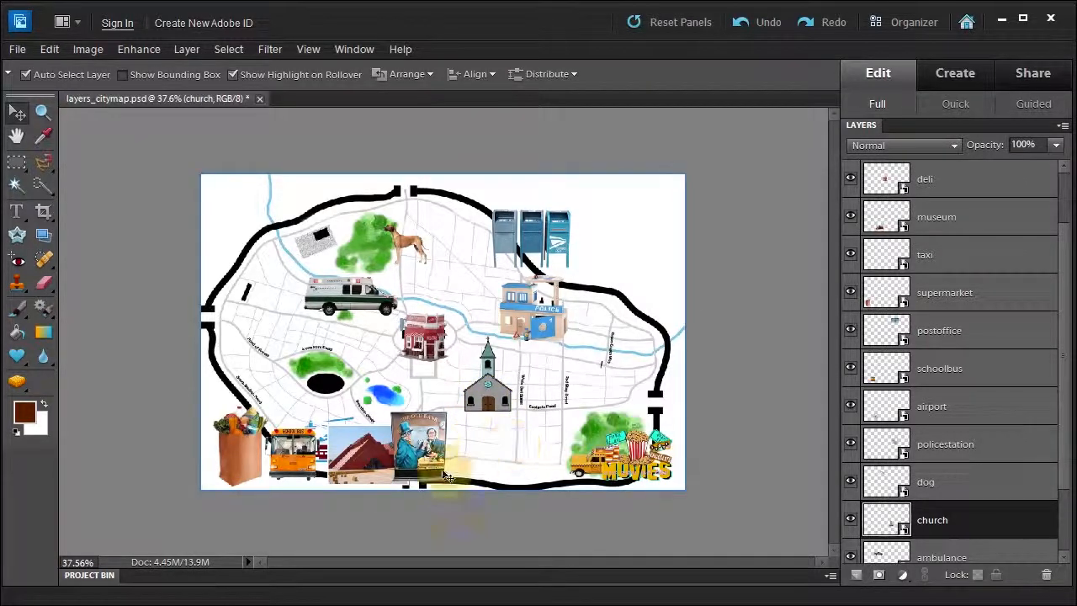
# Move the bank near the east gate, the museum beside the south gate, and the school bus beside the west gate
pyautogui.moveTo(427, 462); pyautogui.dragTo(623, 379)
pyautogui.moveTo(368, 458); pyautogui.dragTo(453, 455)
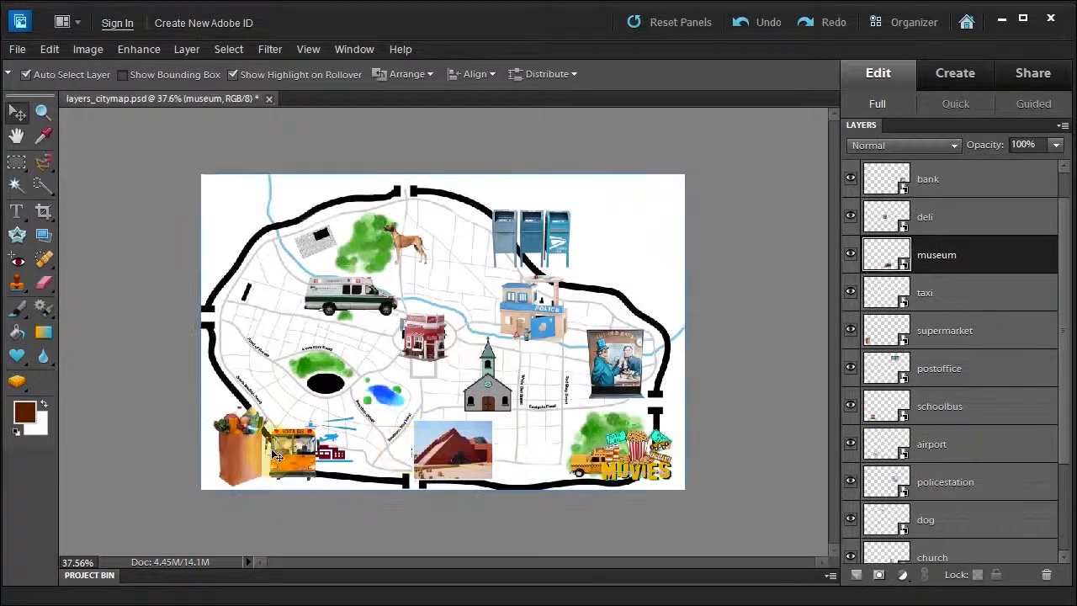
pyautogui.moveTo(290, 450); pyautogui.dragTo(244, 331)
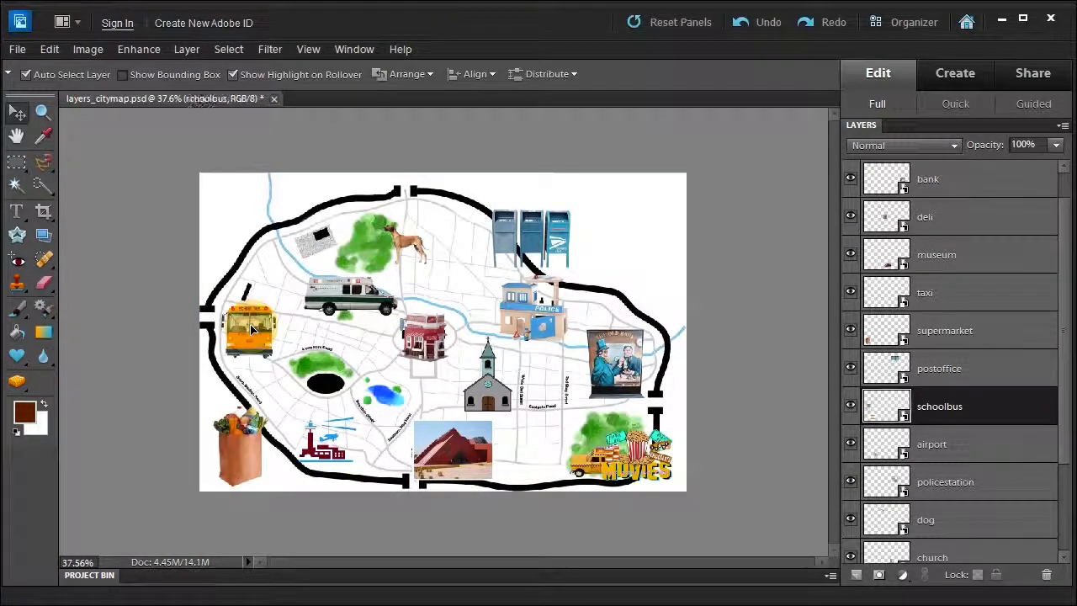
# Move the supermarket bag beside the deli and, with the bounding box shown, scale it to about 50.9% width and 45.9% height
pyautogui.moveTo(235, 446); pyautogui.dragTo(369, 355)
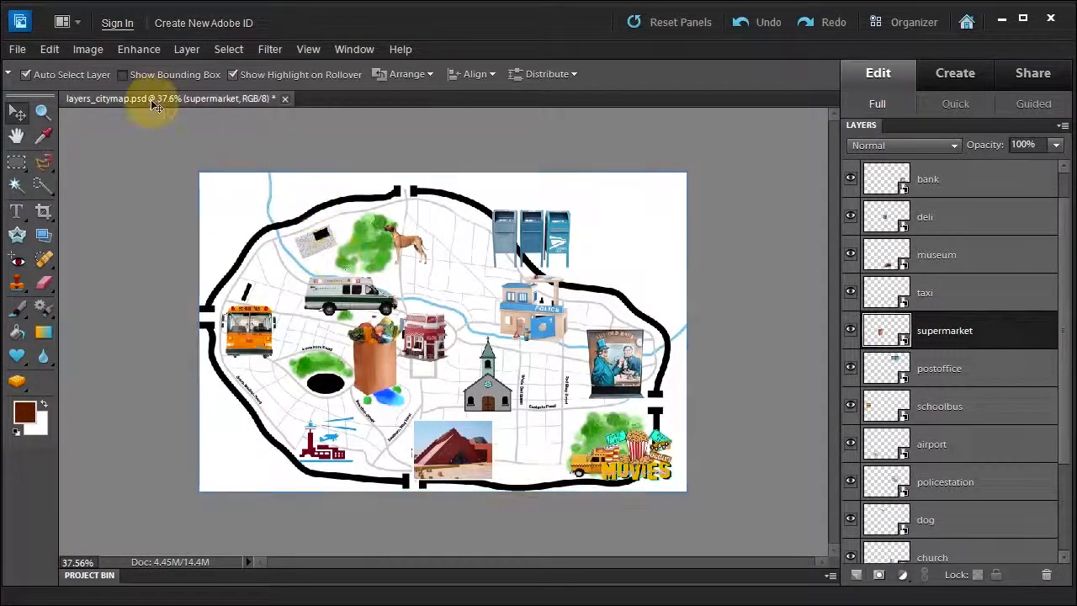
pyautogui.click(123, 75)
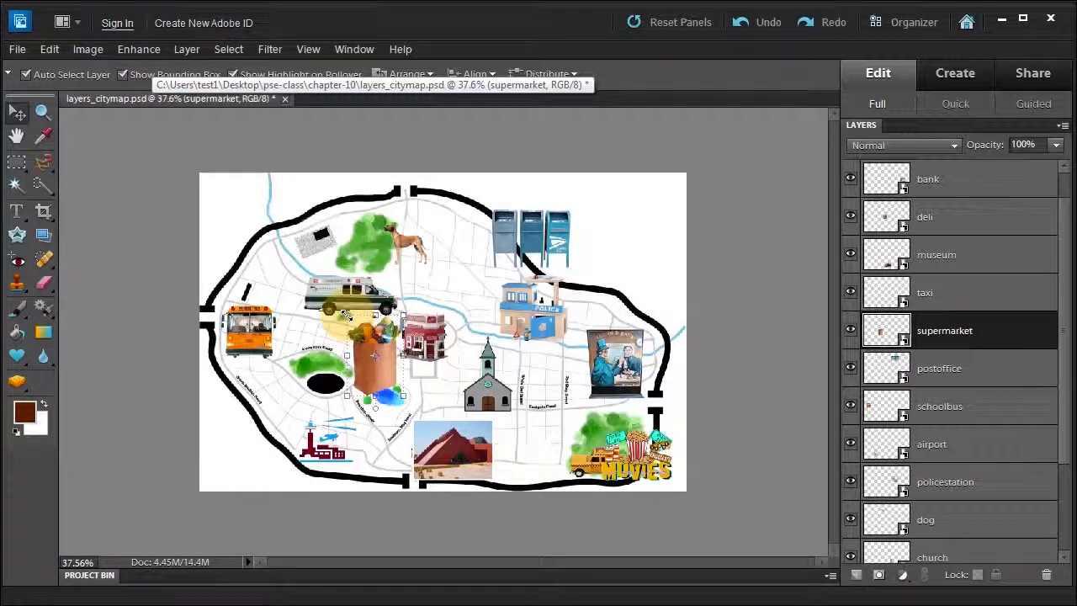
pyautogui.moveTo(347, 315); pyautogui.dragTo(374, 359)
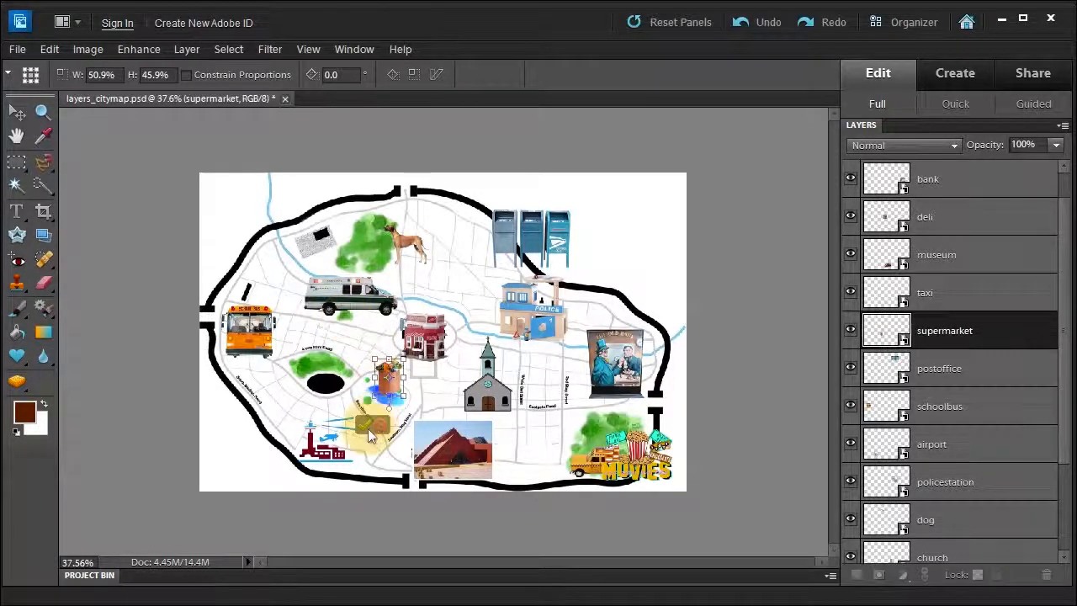
pyautogui.doubleClick(387, 393)
pyautogui.moveTo(387, 393); pyautogui.dragTo(392, 354)
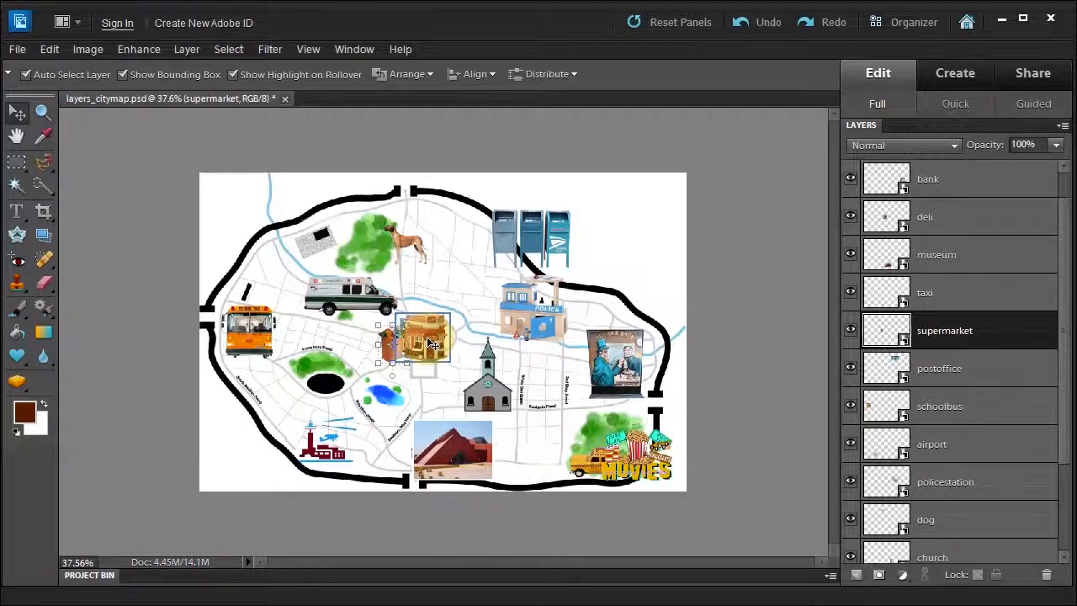
# Close the deli's transform without resizing it, and nudge the supermarket bag closer against the deli
pyautogui.click(441, 333)
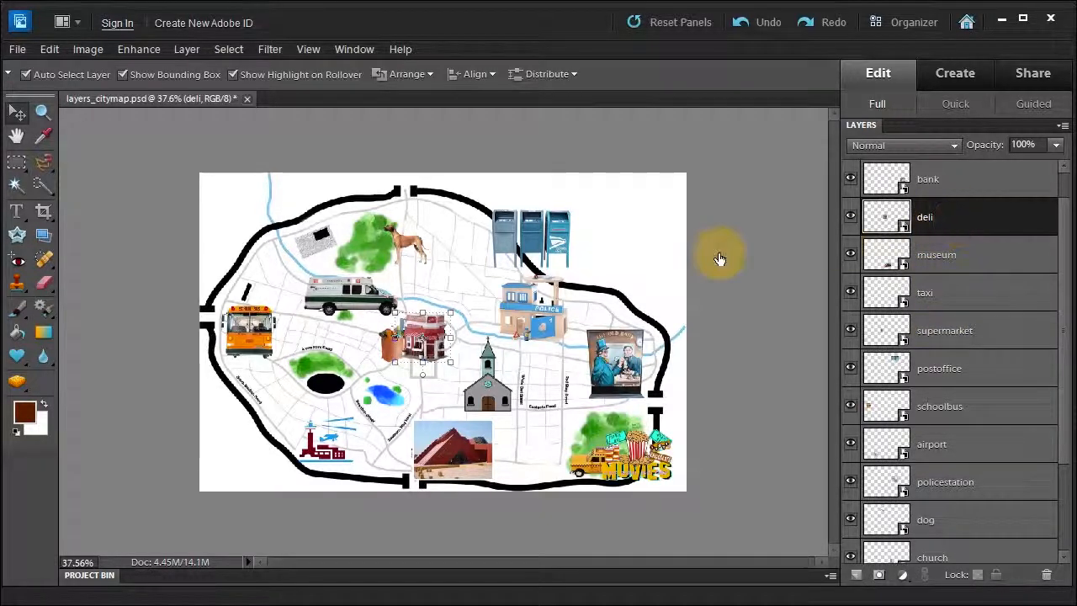
pyautogui.click(390, 352)
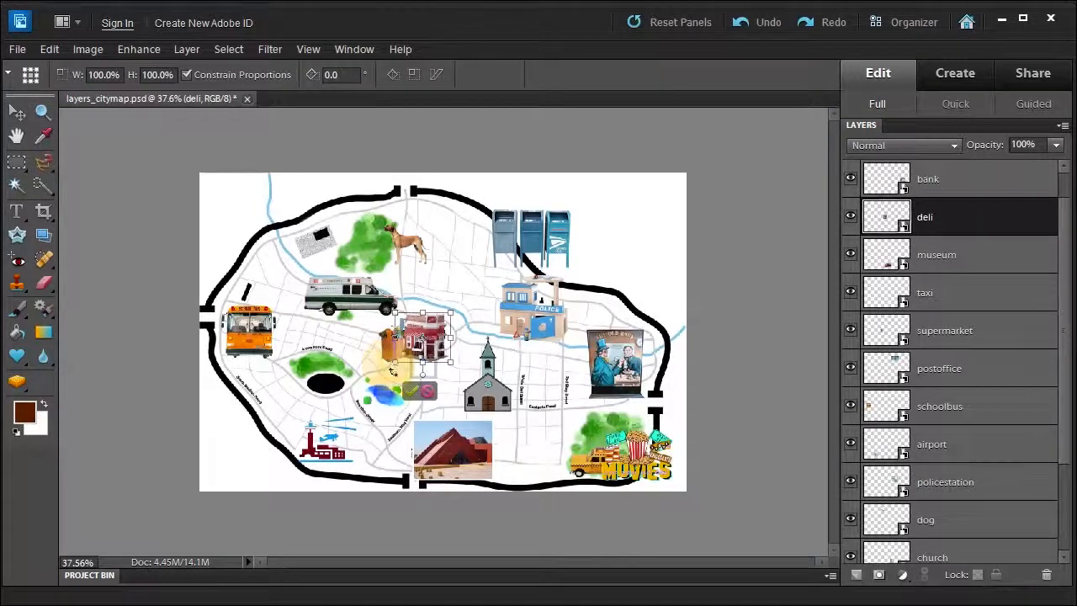
pyautogui.click(410, 390)
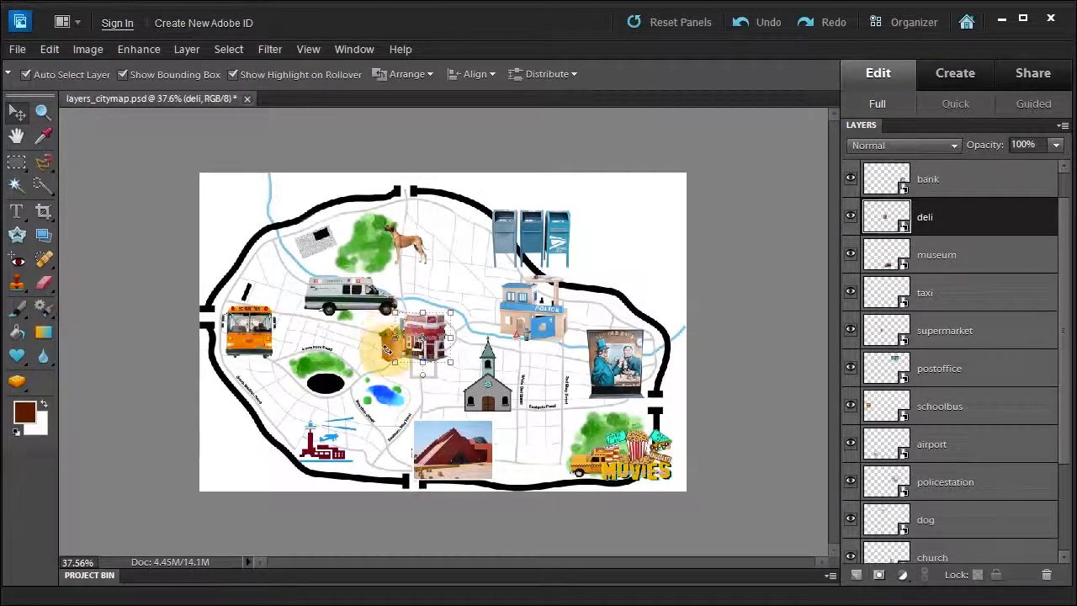
pyautogui.moveTo(386, 338)
pyautogui.mouseDown()
pyautogui.moveTo(446, 355)
pyautogui.moveTo(391, 347)
pyautogui.mouseUp()
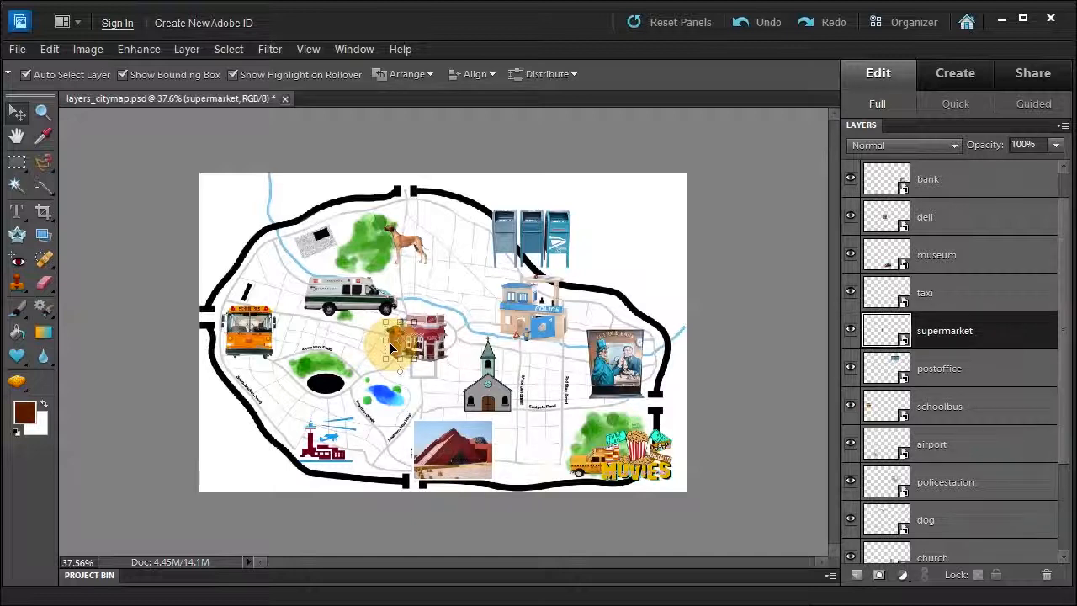
# Move the mailboxes inside the city border, and zoom the map to fill the screen before returning to the Move tool
pyautogui.click(366, 346)
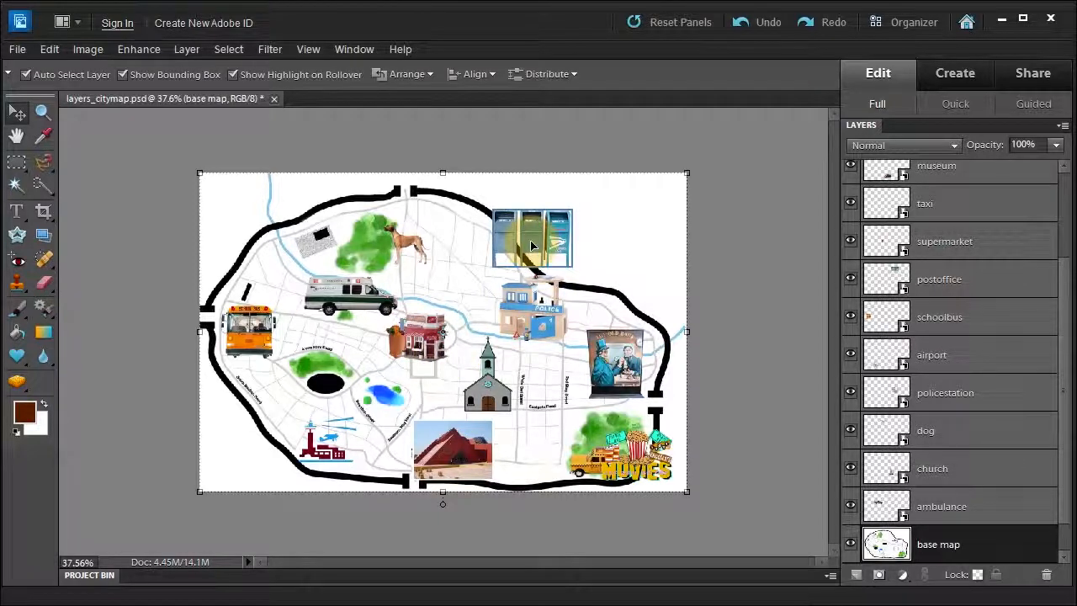
pyautogui.moveTo(525, 239); pyautogui.dragTo(476, 250)
pyautogui.click(42, 112)
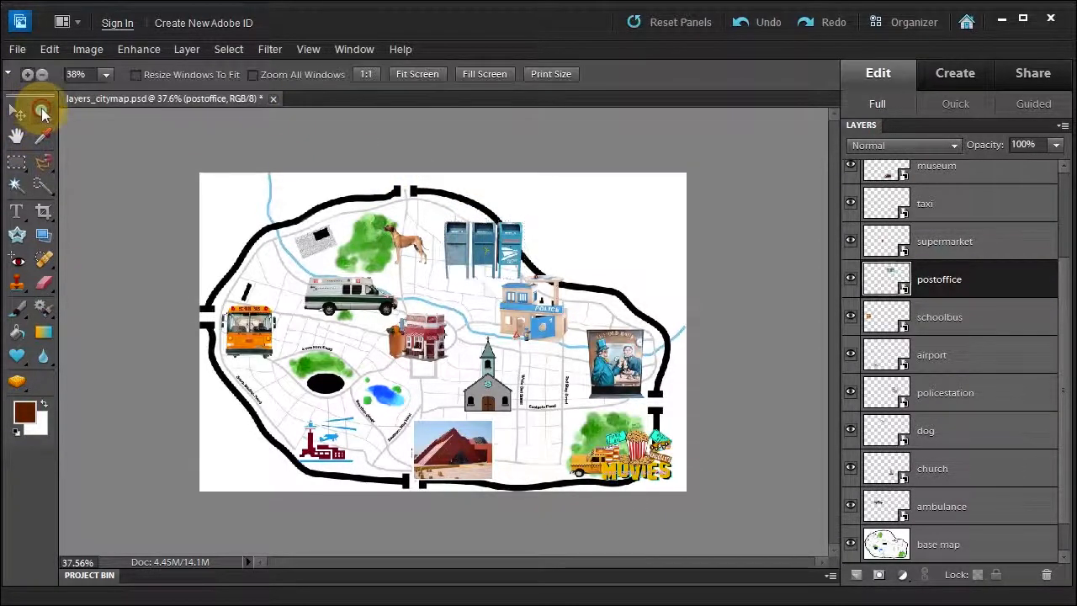
pyautogui.click(481, 74)
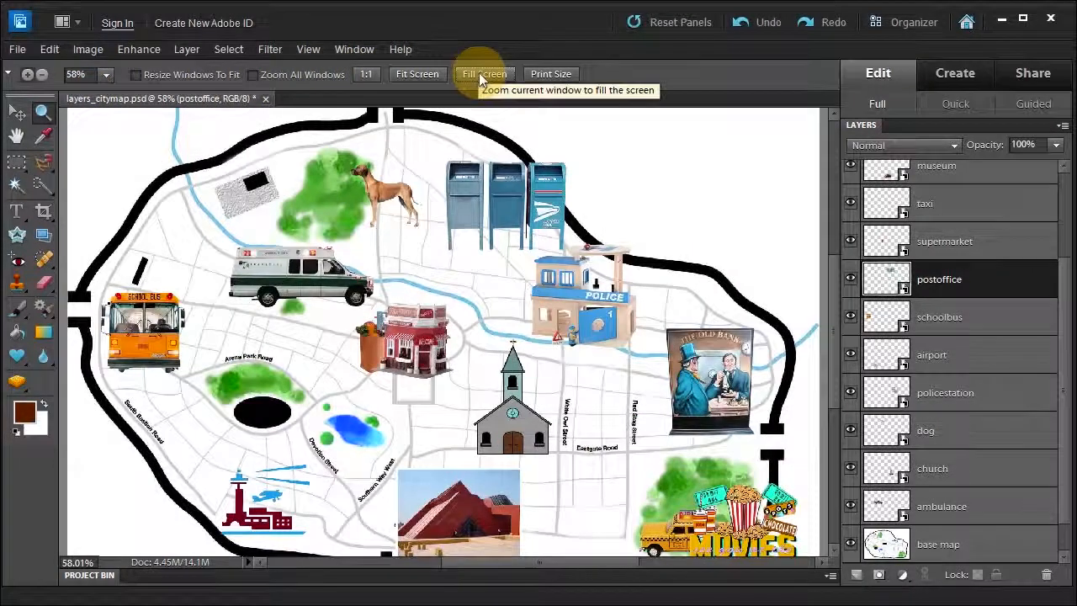
pyautogui.click(17, 112)
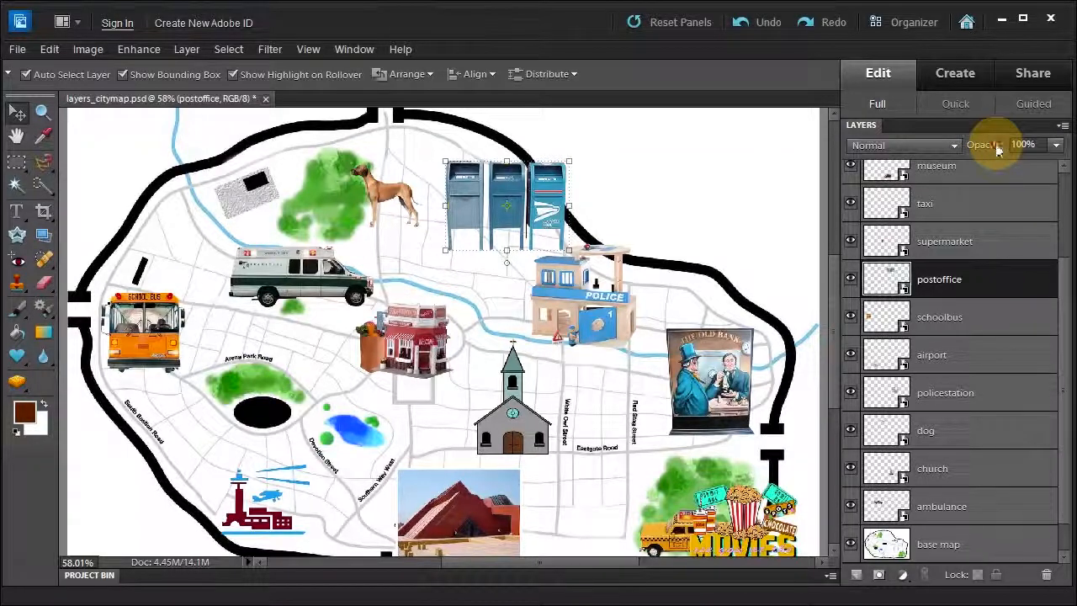
# Reduce the postoffice layer's opacity to 76% and shift the mailboxes slightly down toward the police station
pyautogui.moveTo(995, 145); pyautogui.dragTo(995, 144)
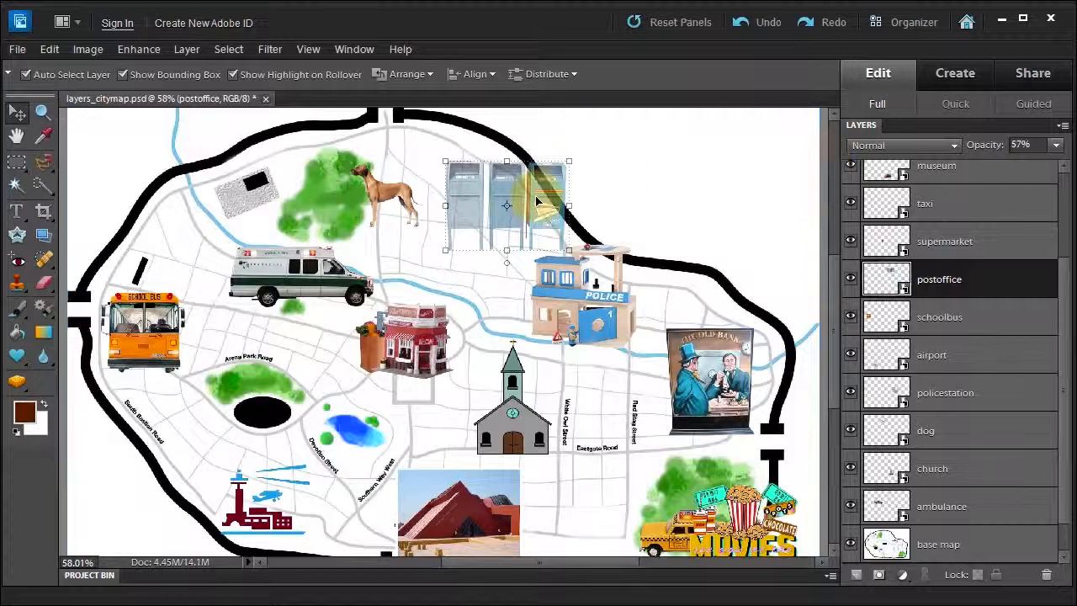
pyautogui.moveTo(536, 204)
pyautogui.mouseDown()
pyautogui.moveTo(496, 225)
pyautogui.moveTo(486, 263)
pyautogui.moveTo(551, 238)
pyautogui.moveTo(530, 220)
pyautogui.moveTo(535, 211)
pyautogui.mouseUp()
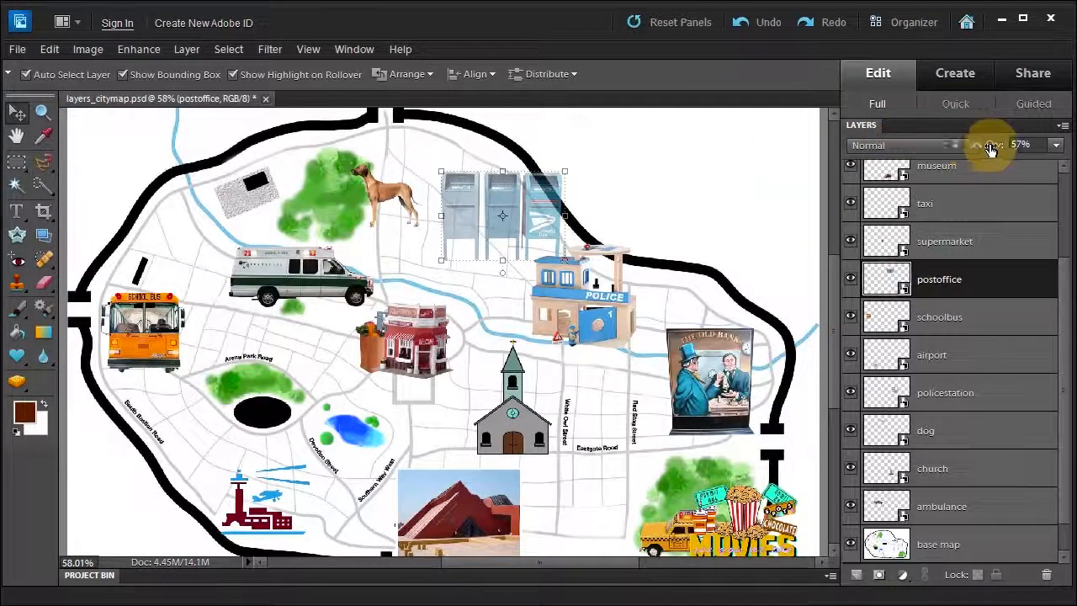
pyautogui.moveTo(988, 149); pyautogui.dragTo(998, 148)
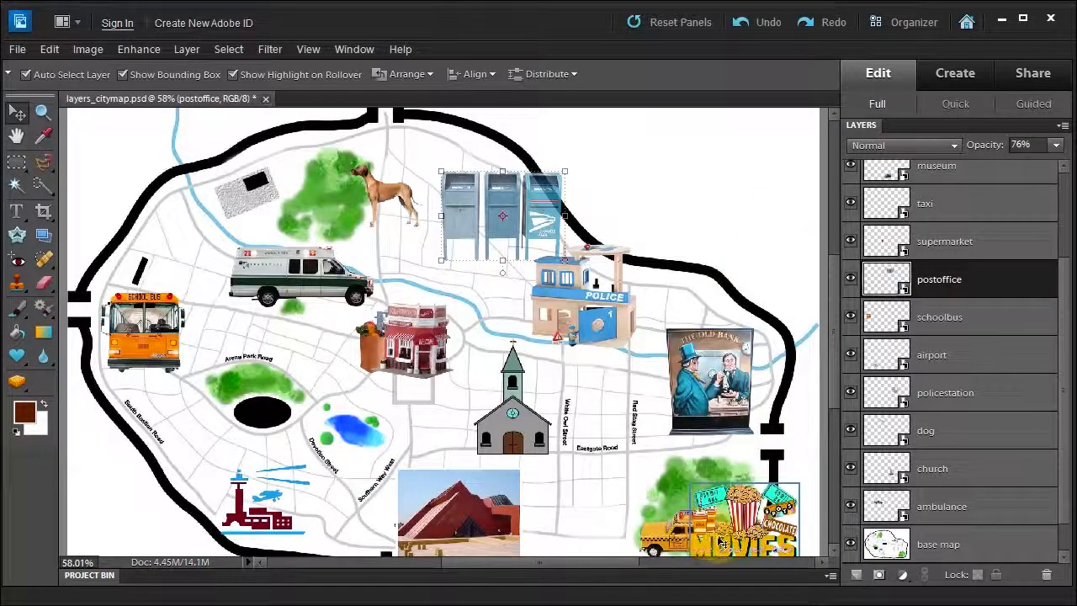
# Move the movie theater outside the city wall to the northeast, and place the taxi centrally on the southeastern green area
pyautogui.moveTo(721, 542); pyautogui.dragTo(712, 202)
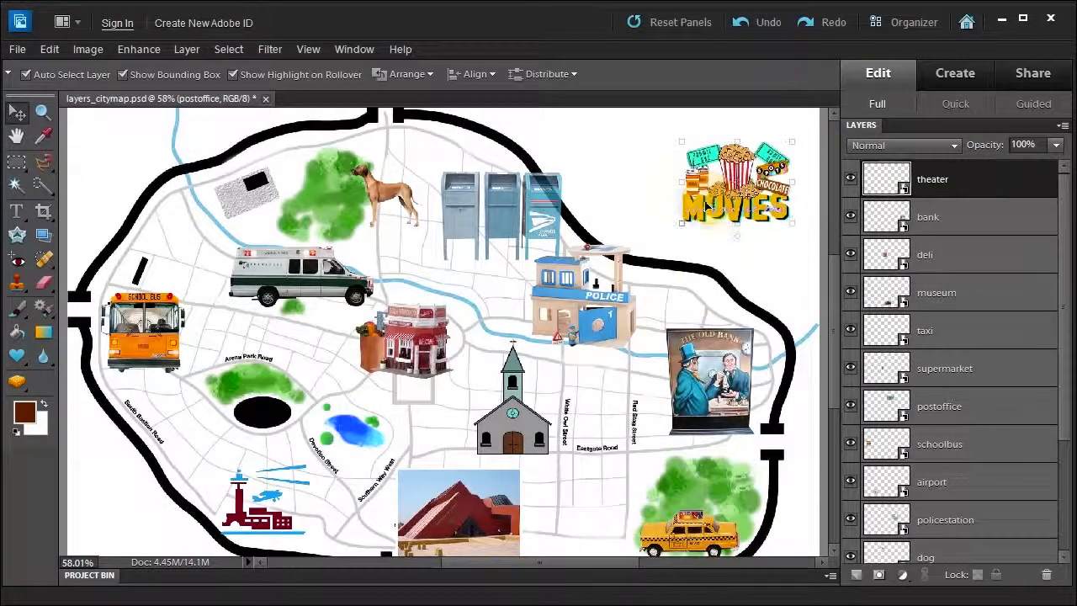
pyautogui.moveTo(711, 528); pyautogui.dragTo(721, 491)
# Try the Multiply blend mode on the taxi layer and return it to Normal
pyautogui.click(894, 150)
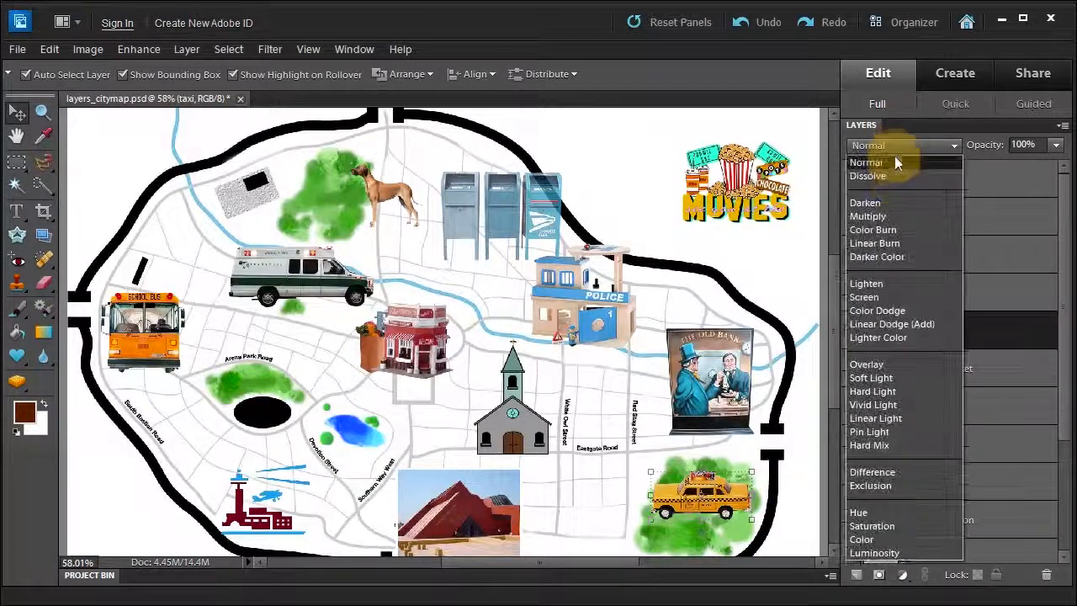
pyautogui.click(890, 221)
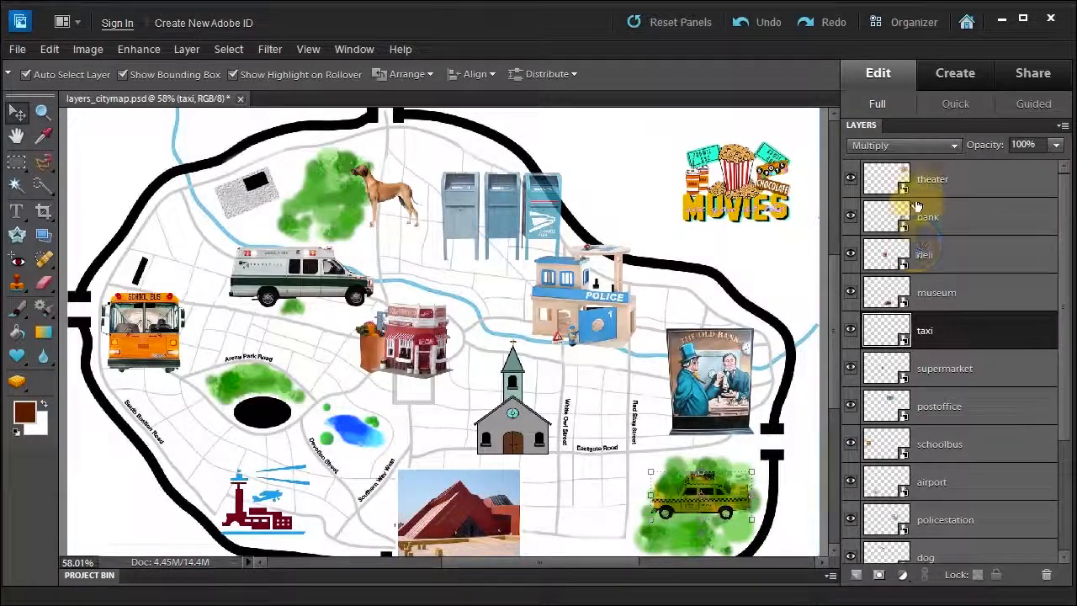
pyautogui.click(877, 148)
pyautogui.click(870, 157)
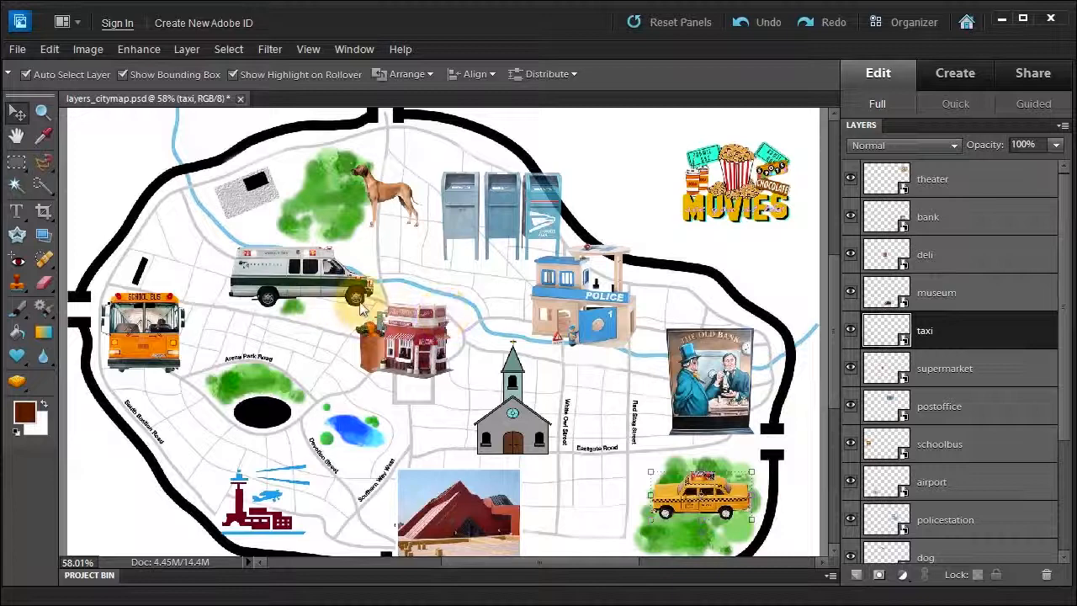
# Link the deli and supermarket layers and move the pair together slightly east on the map
pyautogui.click(410, 340)
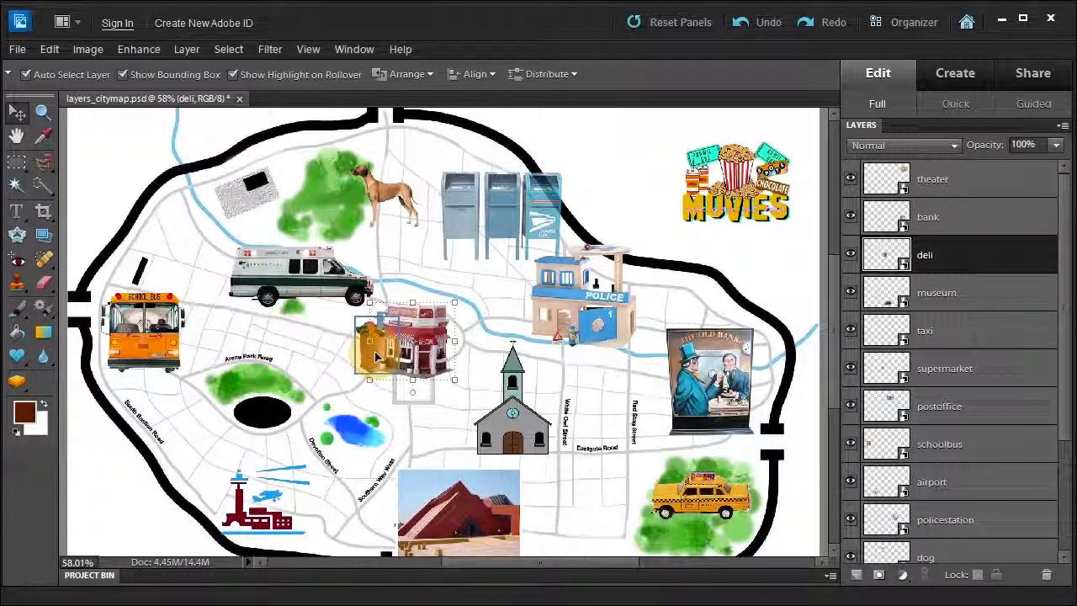
pyautogui.keyDown('shift'); pyautogui.click(375, 351); pyautogui.keyUp('shift')
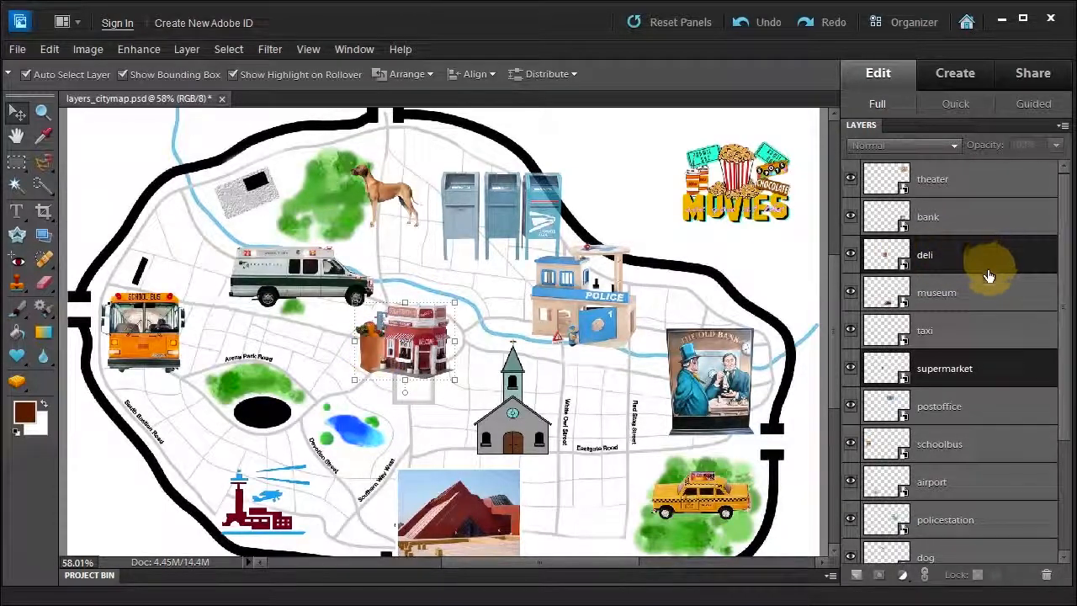
pyautogui.click(923, 573)
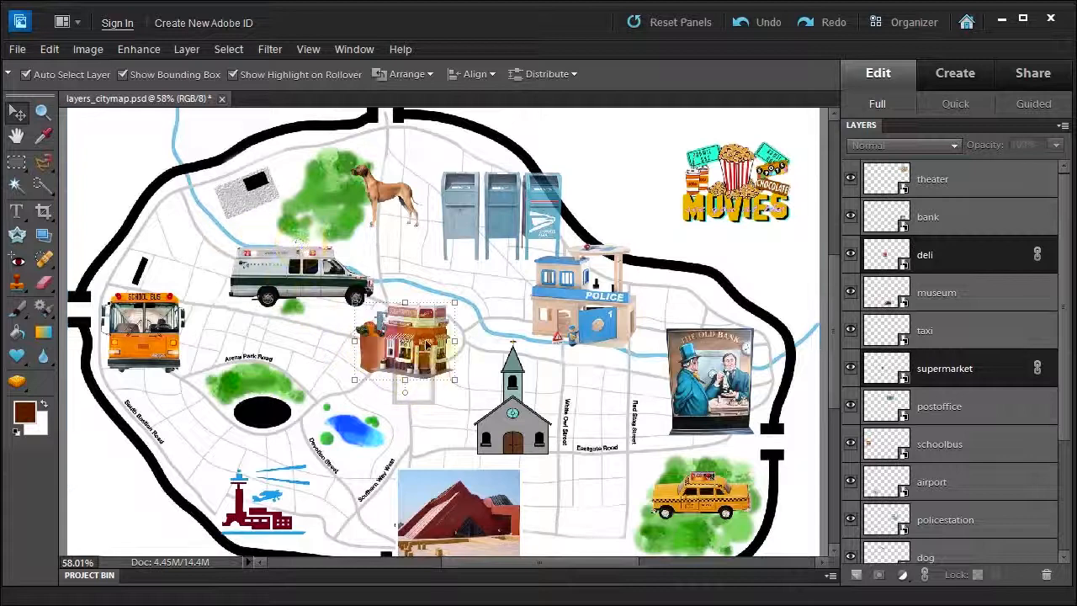
pyautogui.moveTo(425, 338)
pyautogui.mouseDown()
pyautogui.moveTo(641, 164)
pyautogui.moveTo(407, 347)
pyautogui.moveTo(359, 371)
pyautogui.moveTo(434, 307)
pyautogui.moveTo(447, 340)
pyautogui.moveTo(440, 337)
pyautogui.mouseUp()
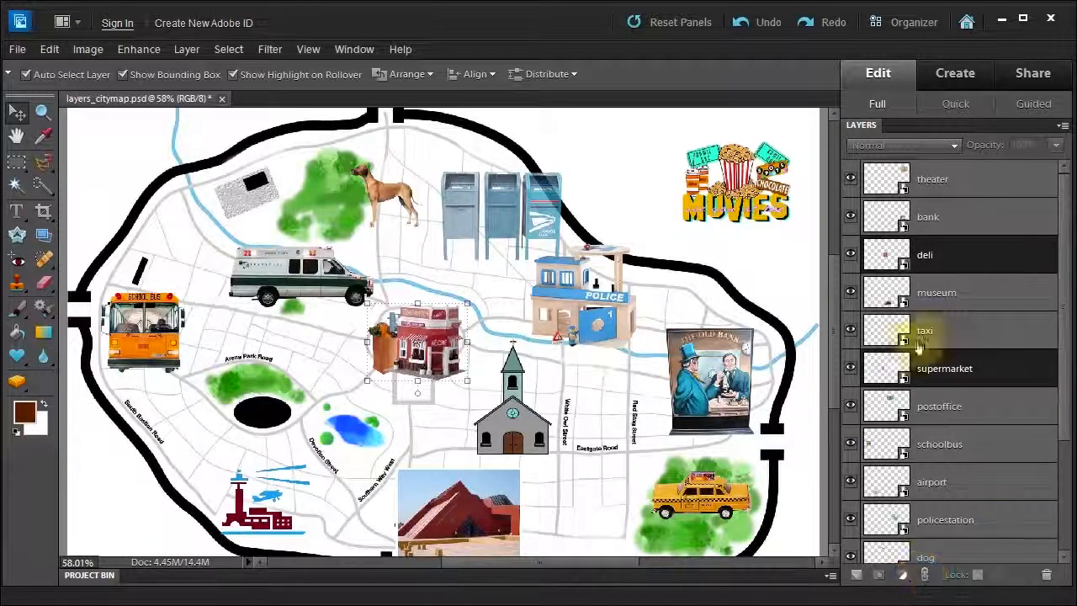
# Unlink the deli and supermarket layers and move the deli on its own slightly north
pyautogui.moveTo(440, 347); pyautogui.dragTo(450, 324)
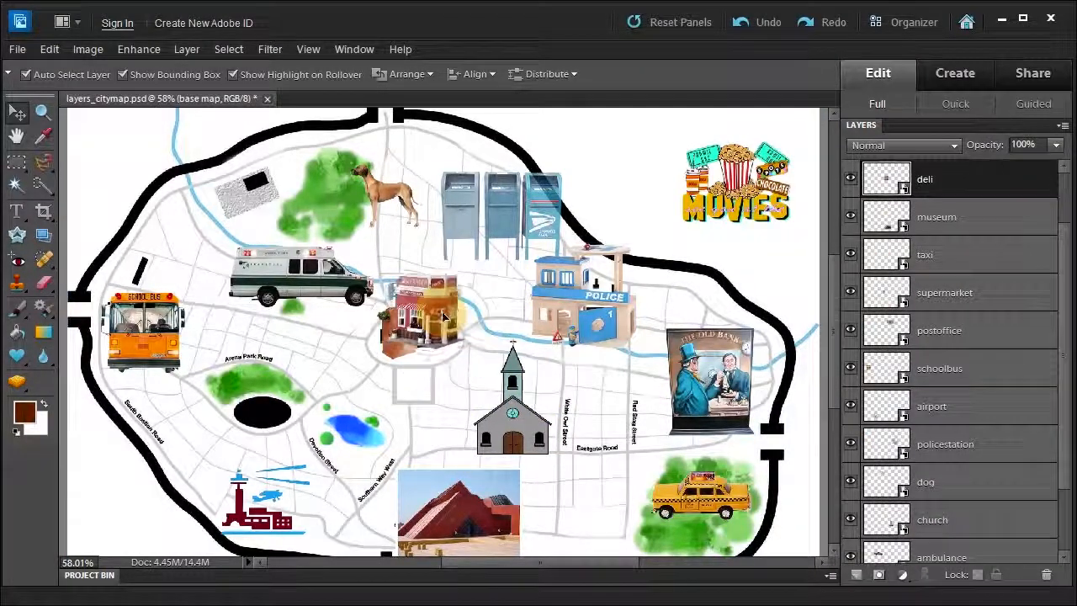